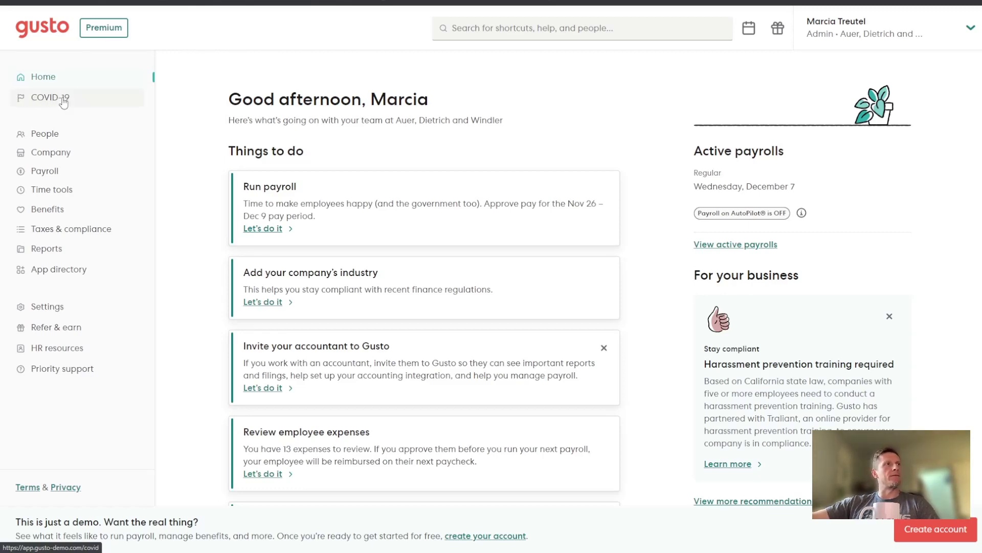
View the COVID-19 resources page and the active, onboarding, candidate and dismissed lists of the company's team members.
click(58, 101)
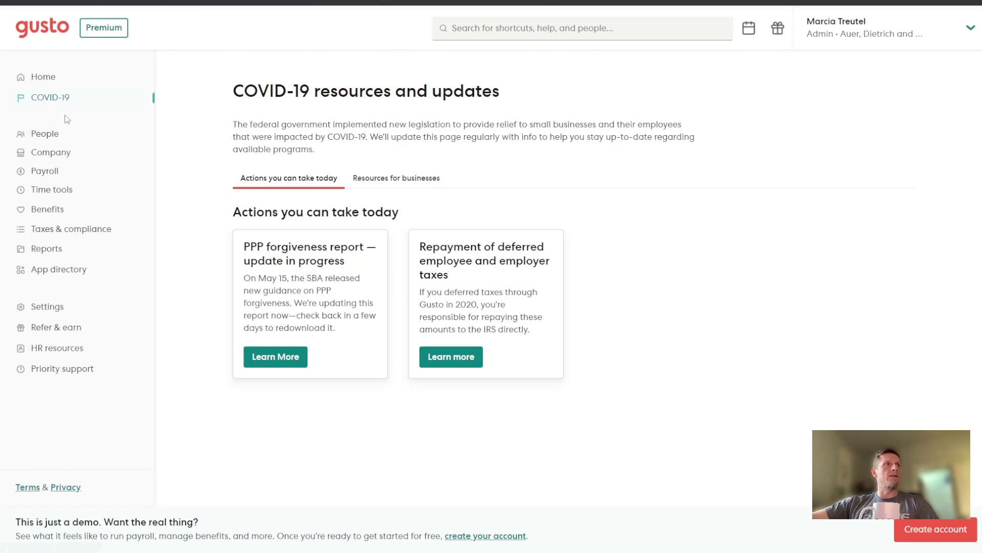
click(45, 135)
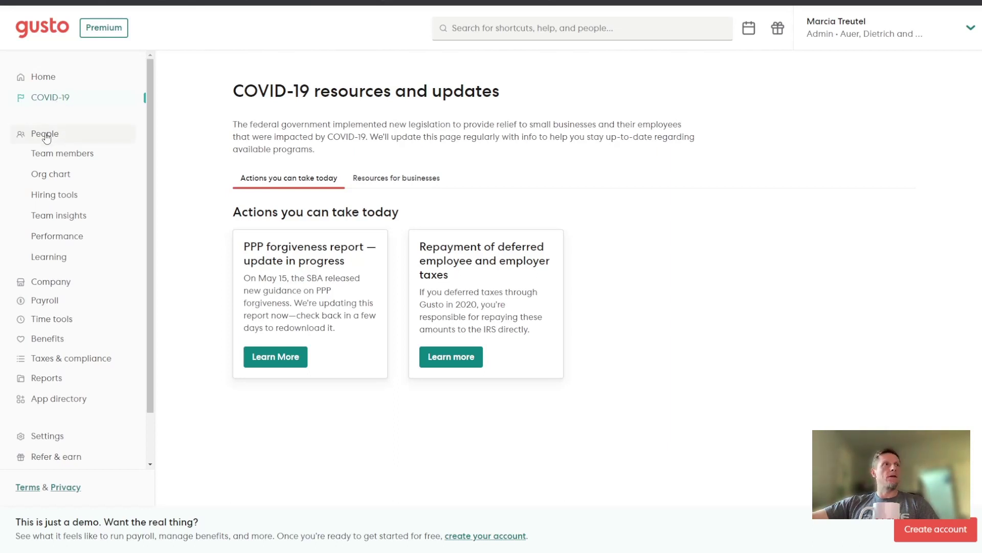
click(83, 159)
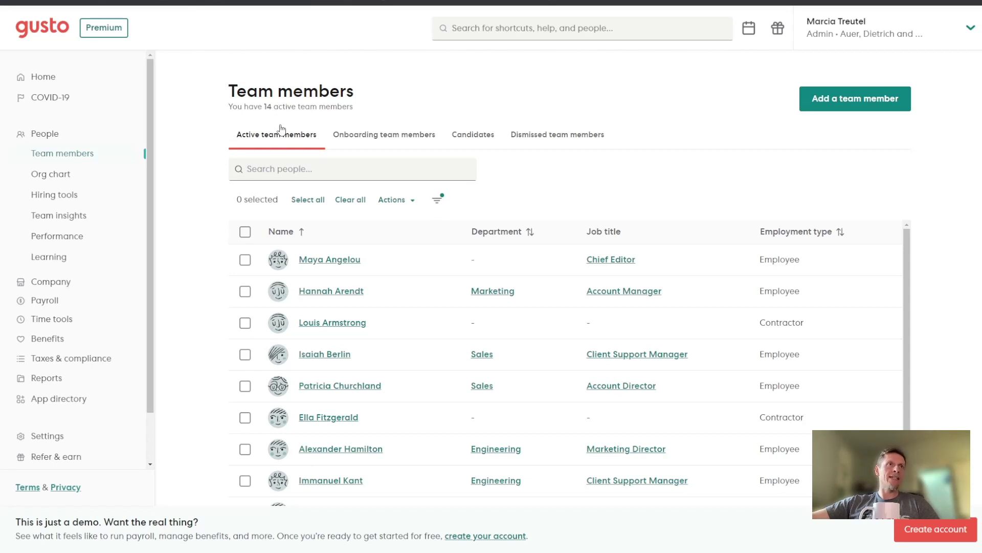
click(405, 137)
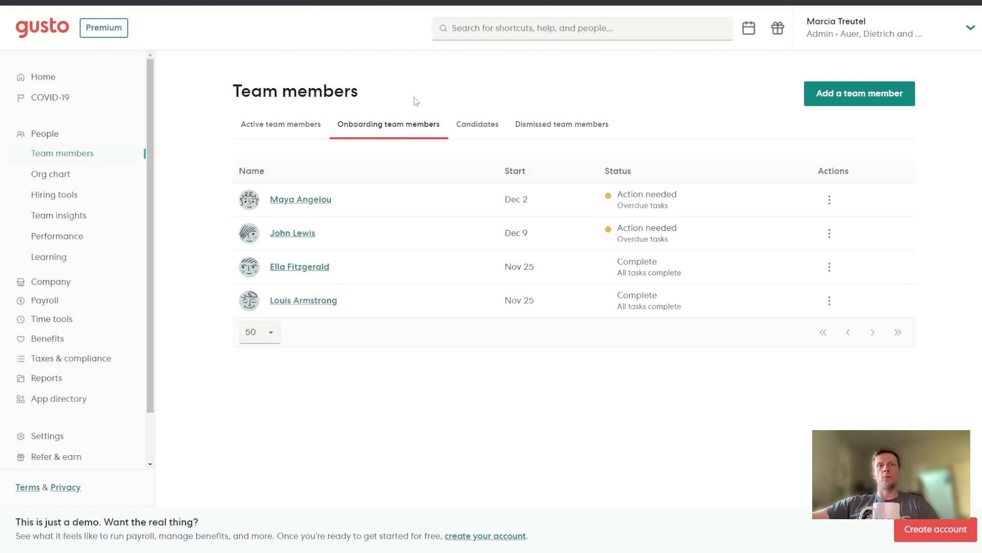
click(485, 128)
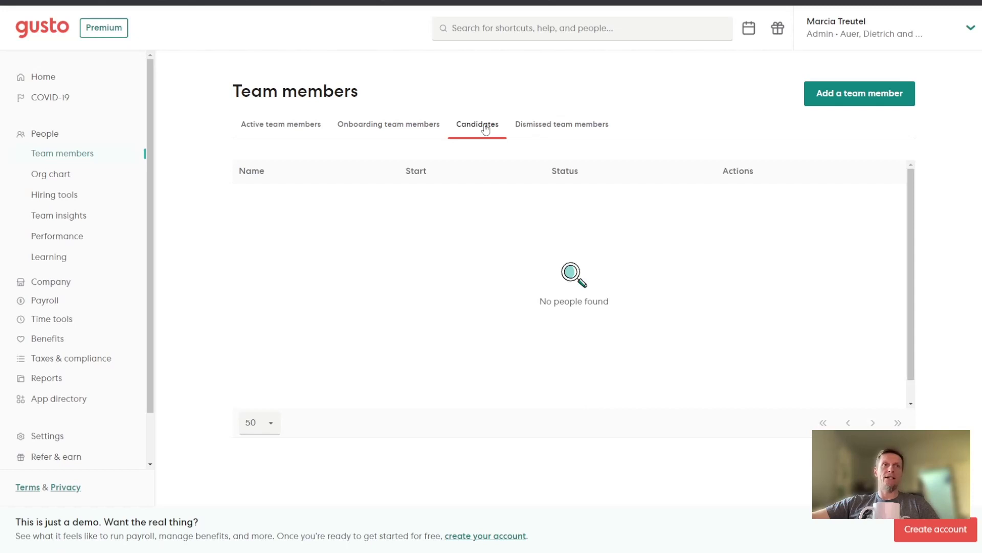
click(571, 128)
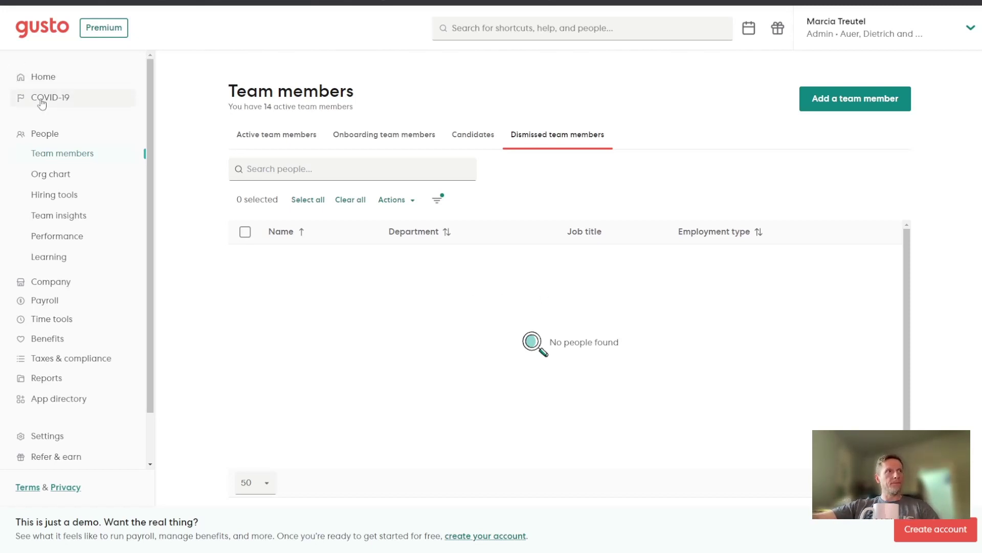
Open the company's org chart and look over the reporting structure below the CEO.
click(52, 176)
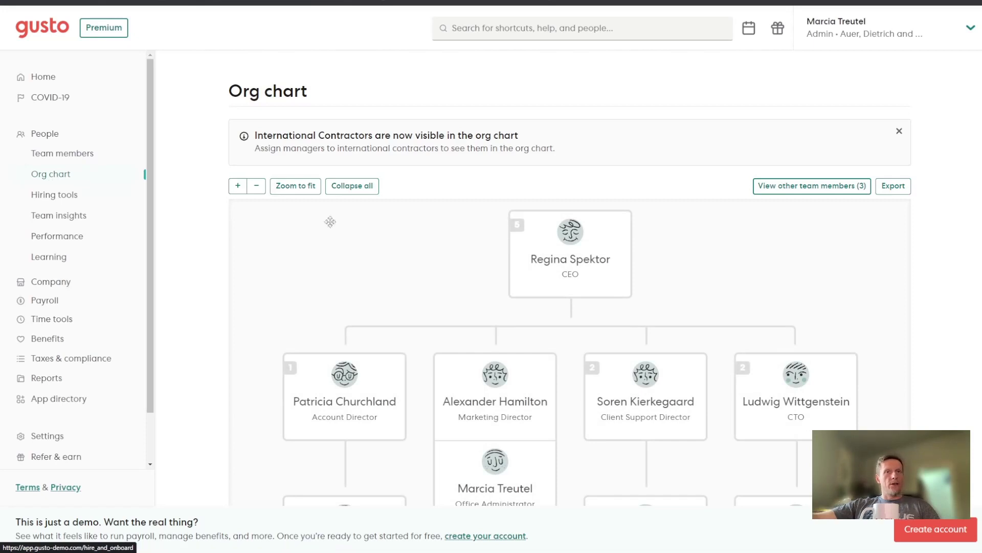
scroll(655, 281, down, 2)
scroll(708, 283, up, 1)
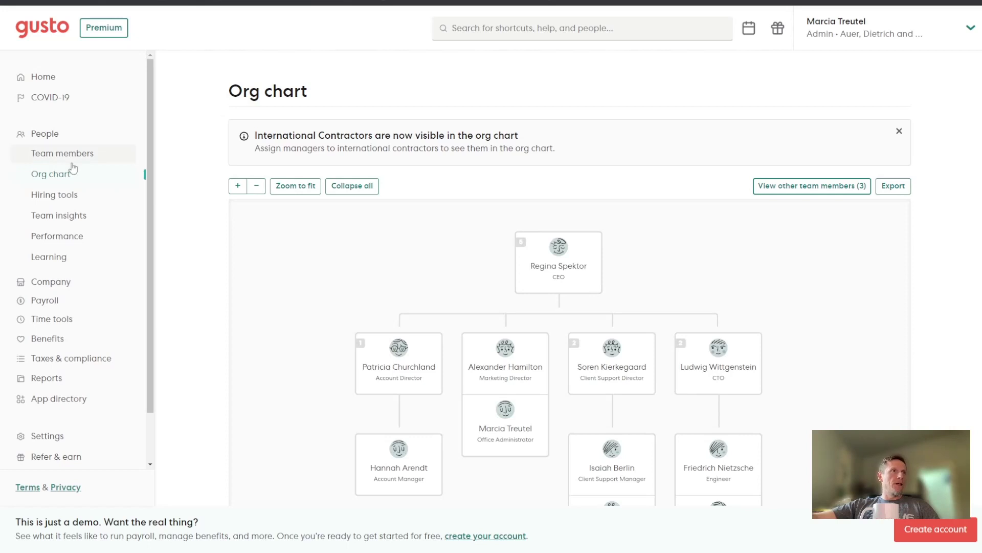
Review the available hiring tools and view the job postings in the recruiting section.
click(51, 199)
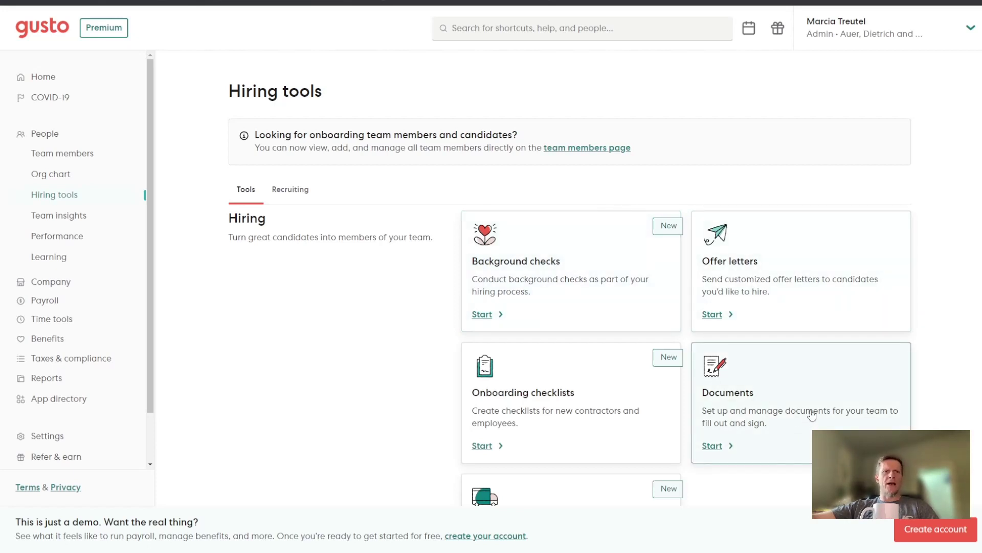
scroll(607, 402, down, 2)
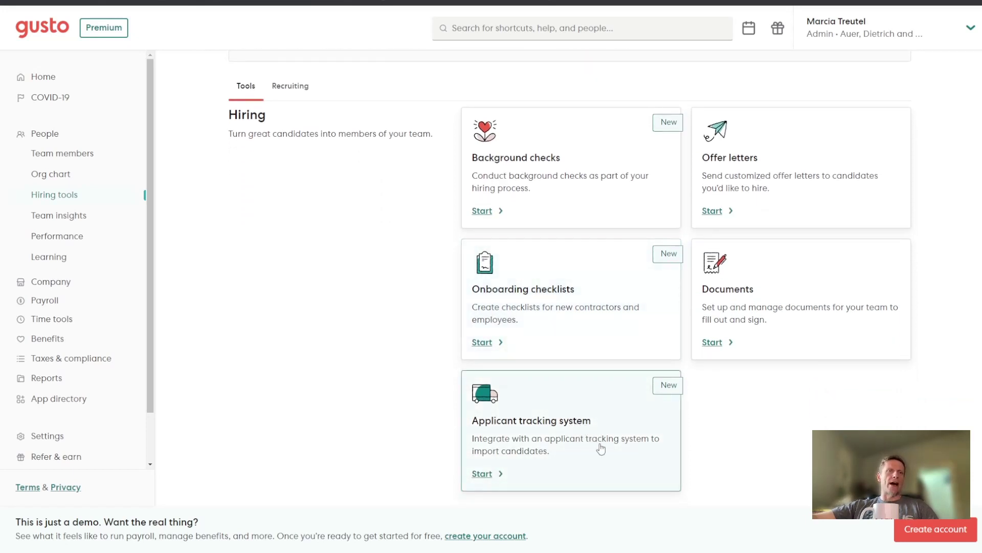
scroll(432, 415, up, 2)
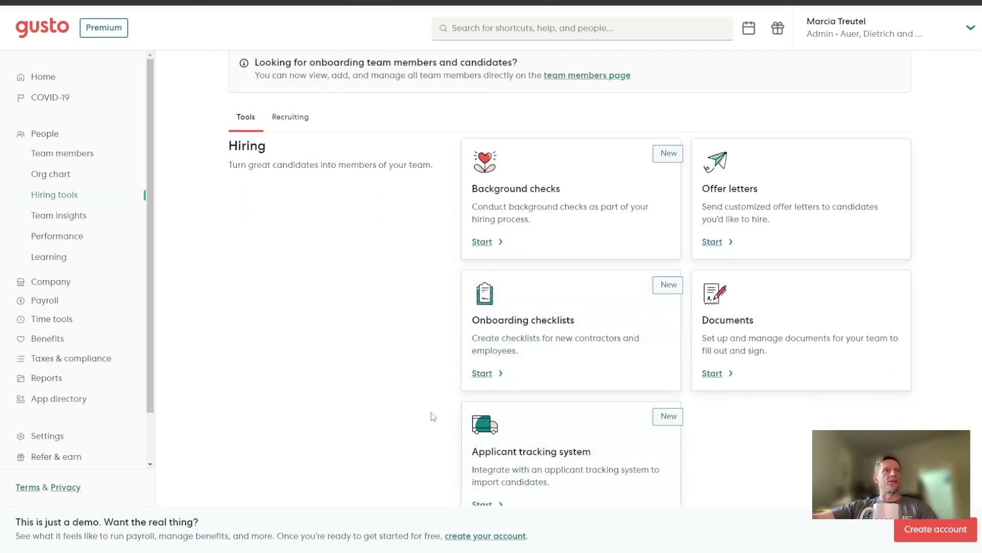
click(295, 190)
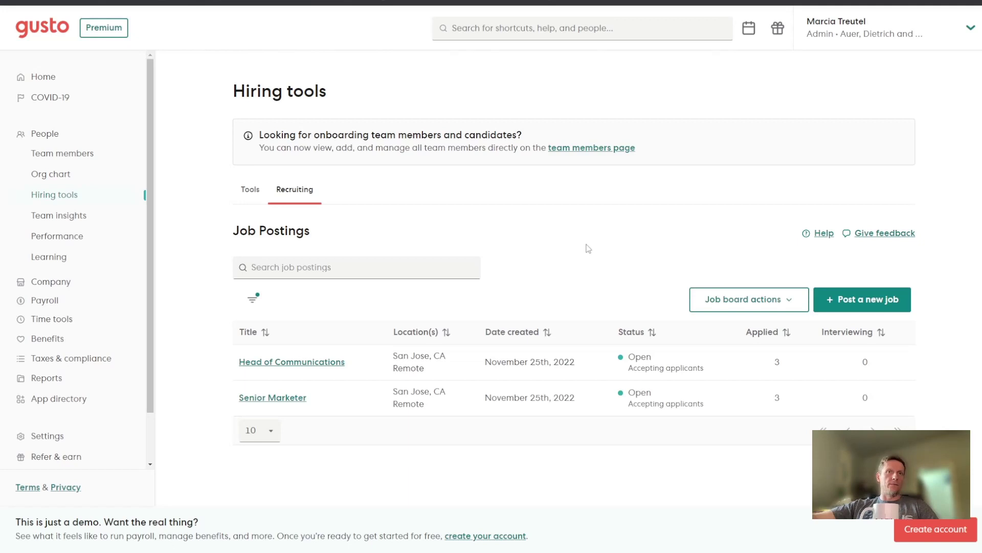
Examine Team Insights, including the Employee Happiness chart and the upcoming, current and past surveys.
click(68, 220)
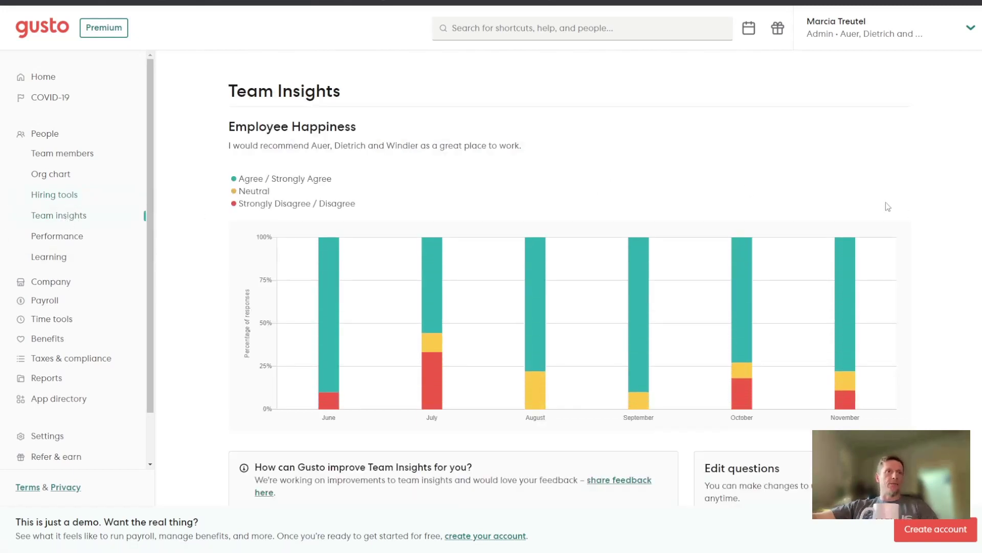
scroll(931, 208, down, 1)
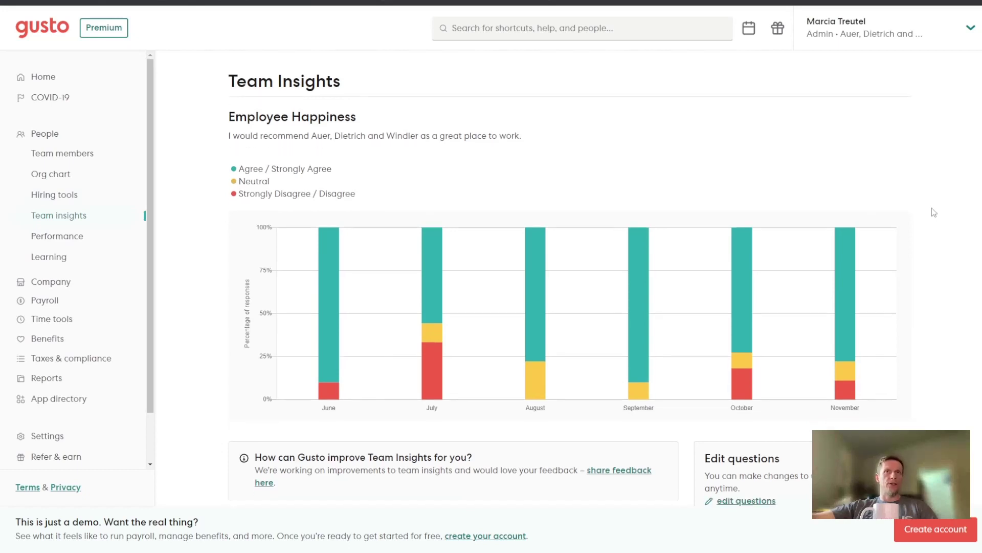
scroll(932, 208, down, 2)
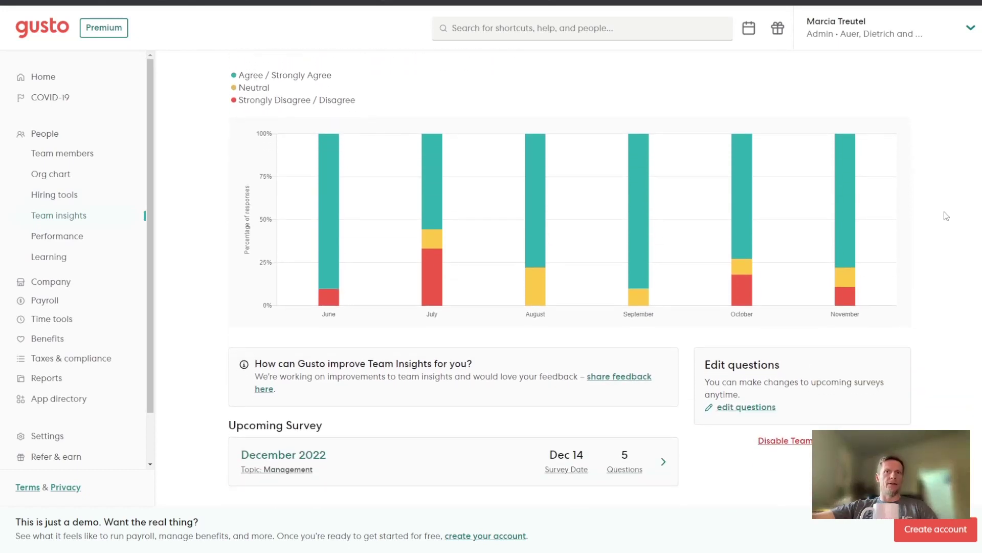
scroll(947, 216, down, 1)
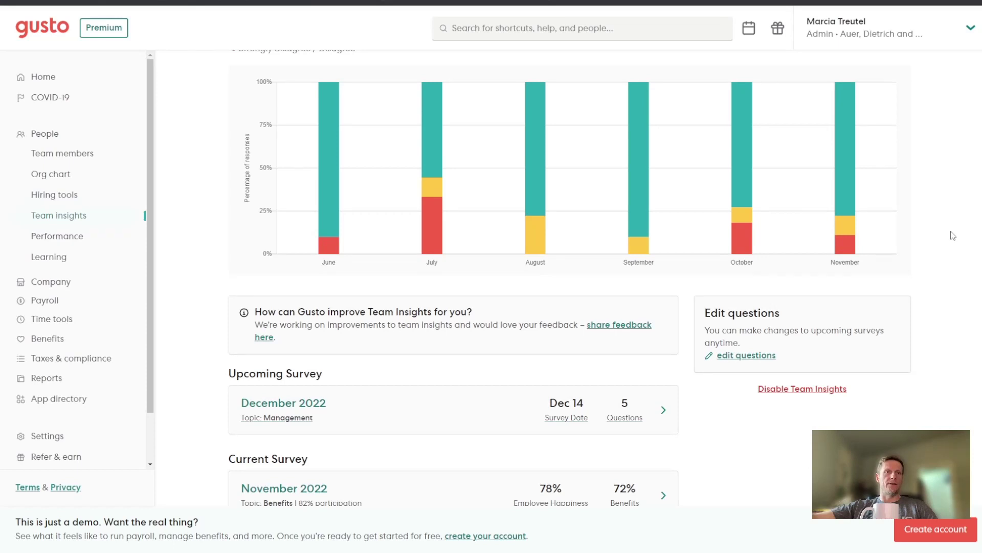
scroll(953, 235, up, 3)
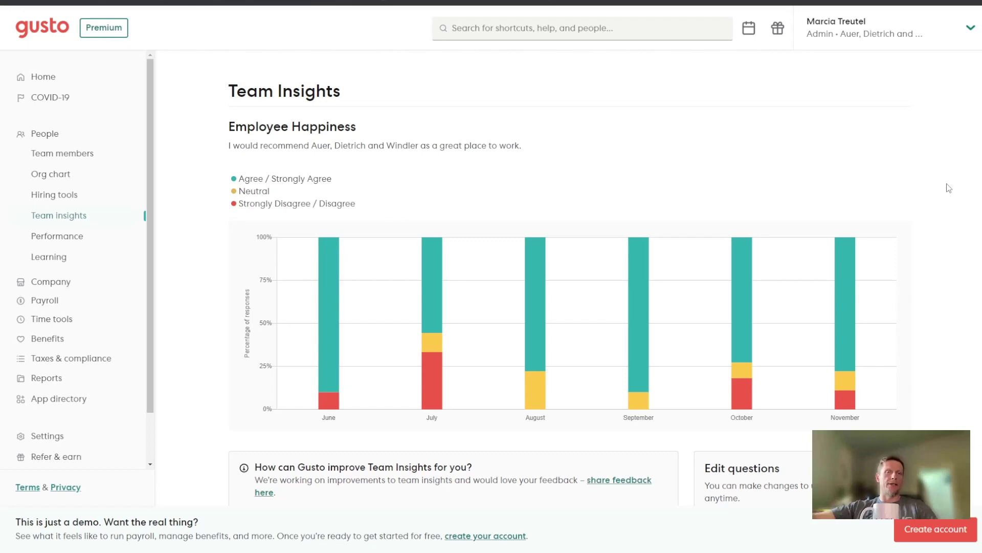
scroll(947, 186, down, 4)
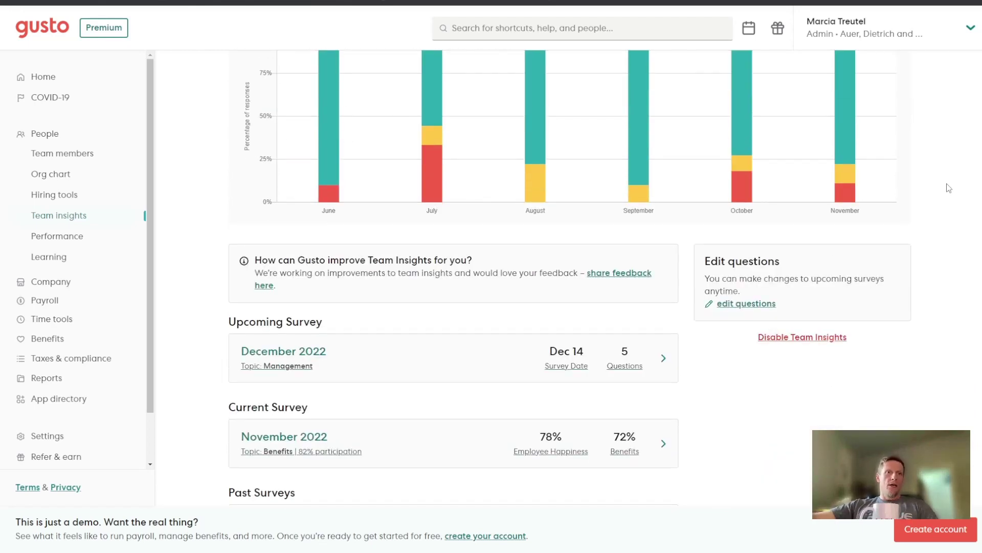
scroll(947, 187, down, 5)
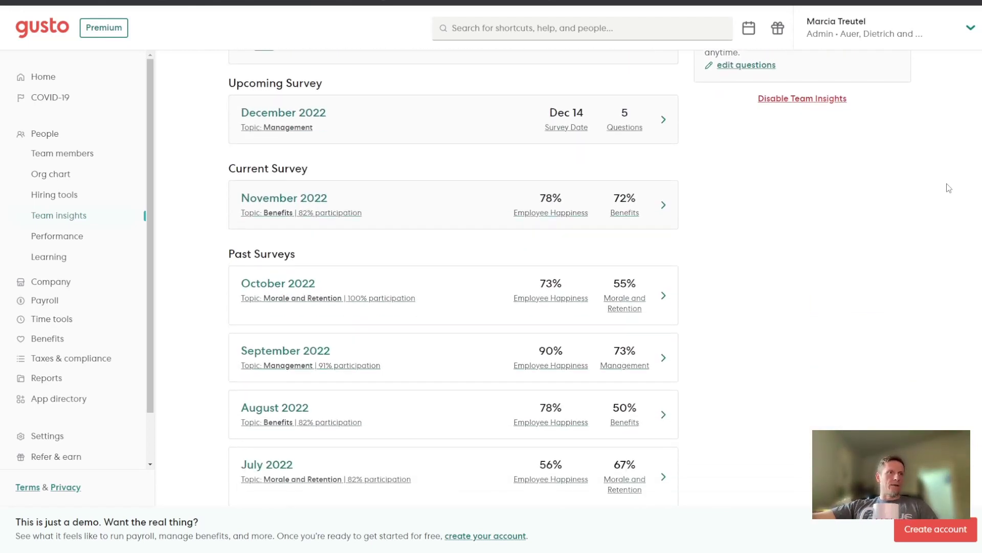
scroll(947, 184, down, 2)
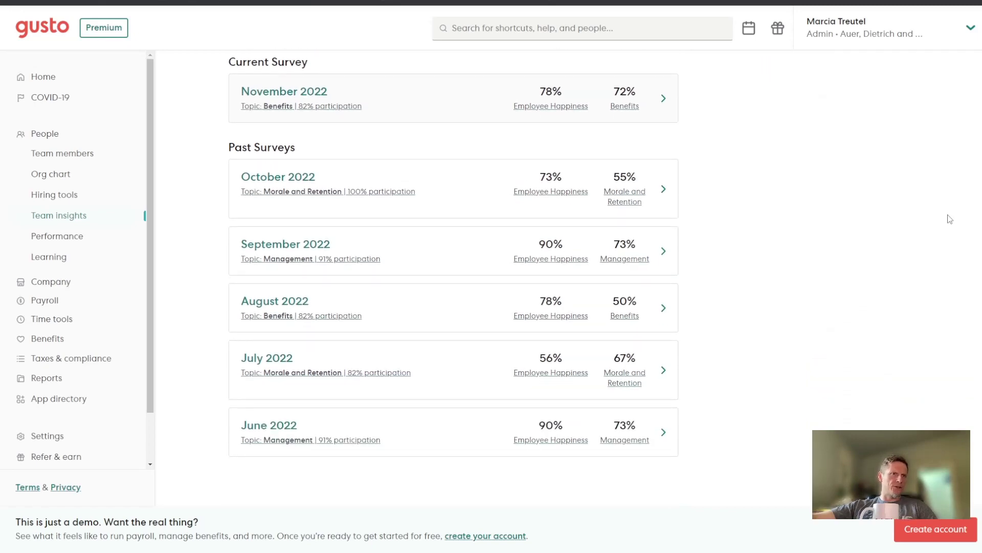
scroll(950, 220, up, 10)
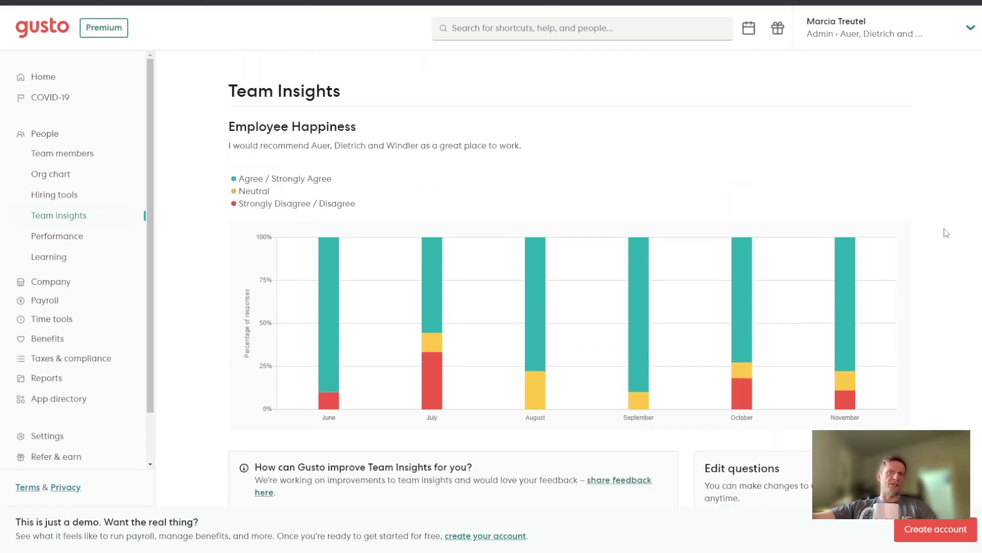
View the performance management options and review the anti-harassment training courses in the learning section.
click(50, 240)
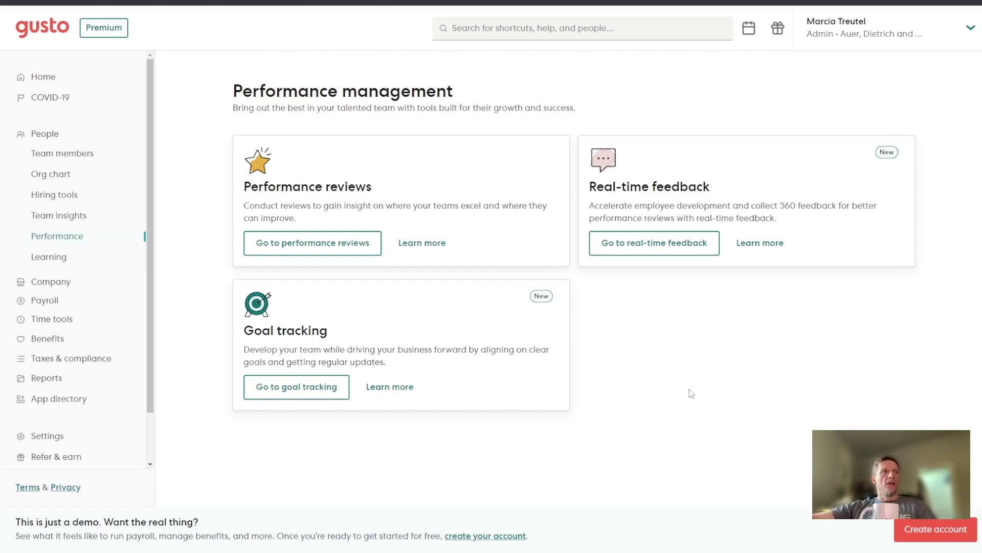
click(65, 260)
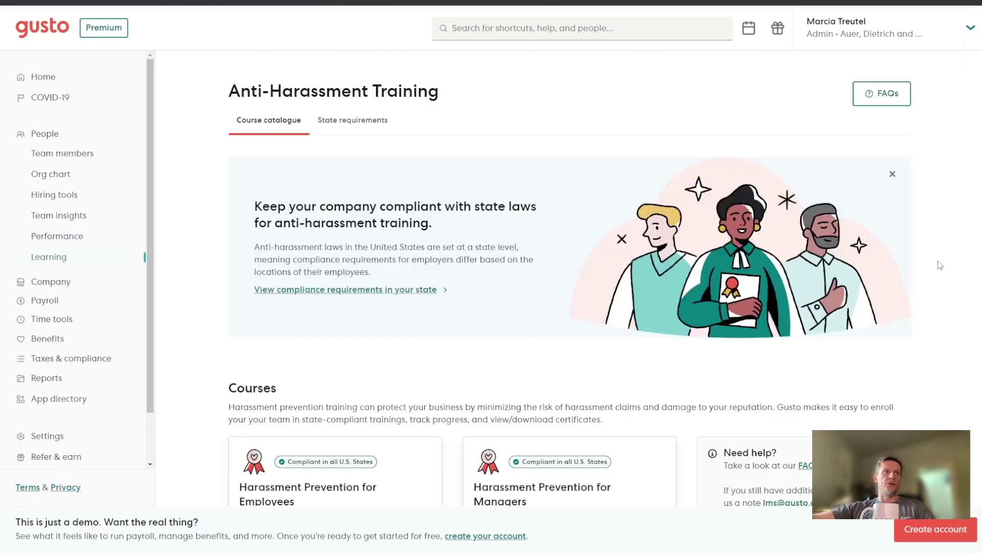
scroll(965, 256, down, 2)
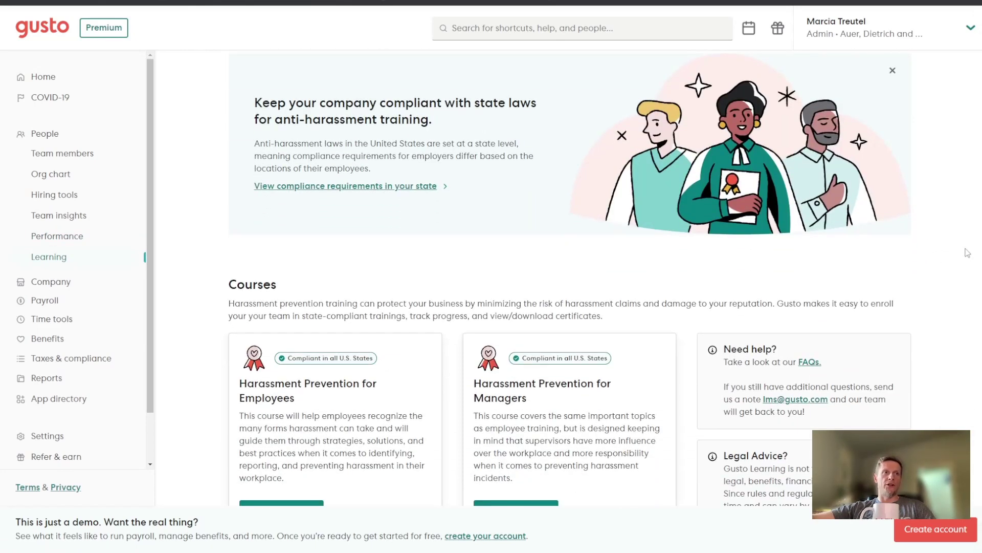
scroll(967, 252, down, 1)
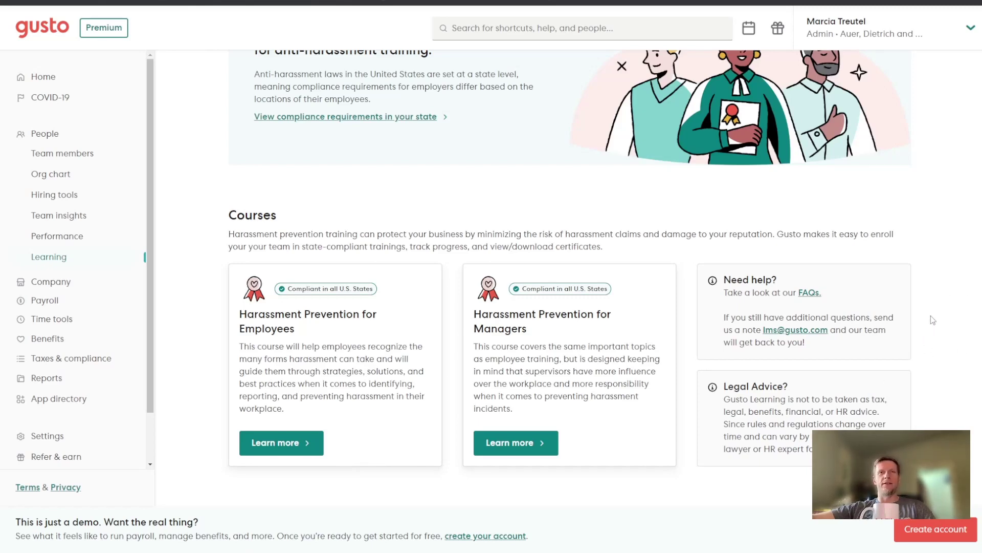
scroll(933, 320, up, 2)
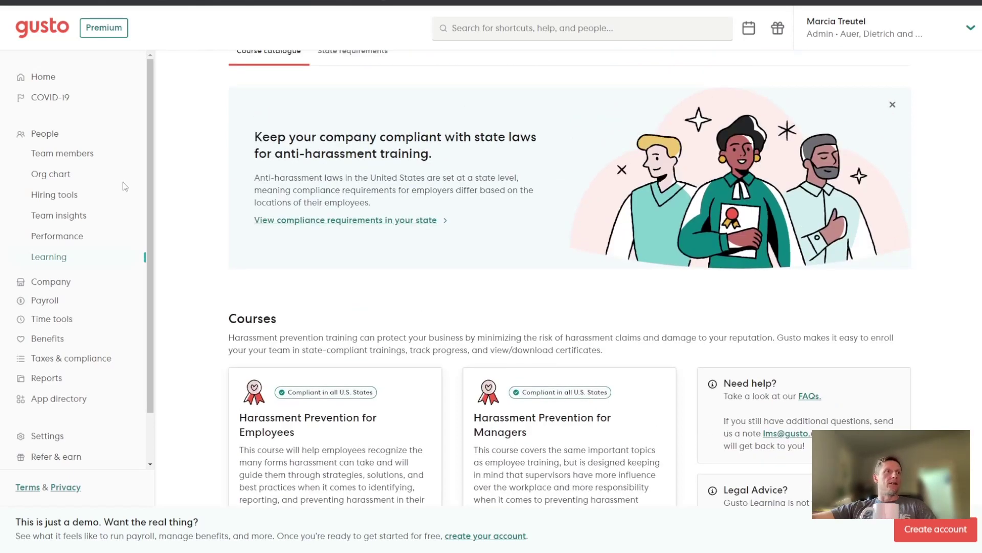
Collapse the People section and review the company details, including locations, bank accounts, signatory and payroll summary.
click(55, 136)
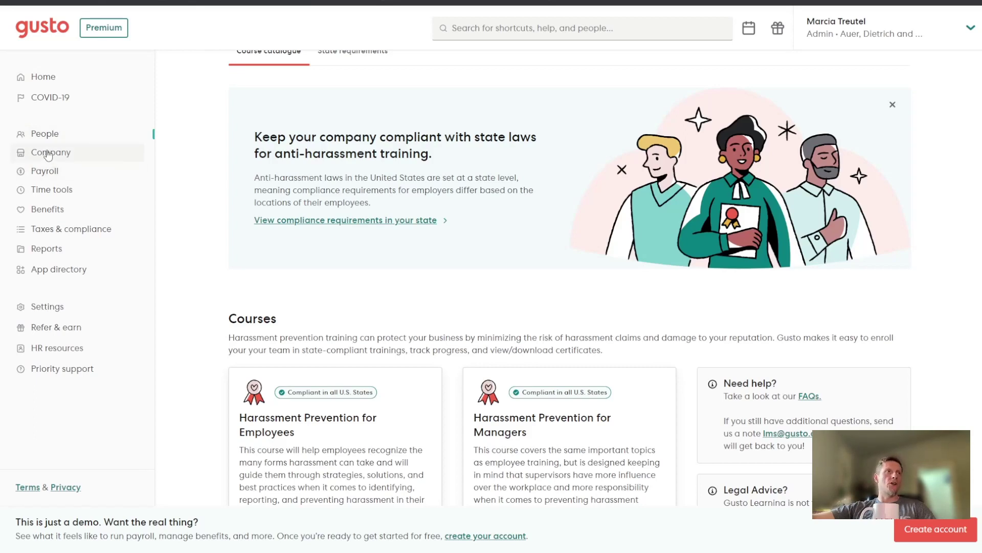
click(45, 156)
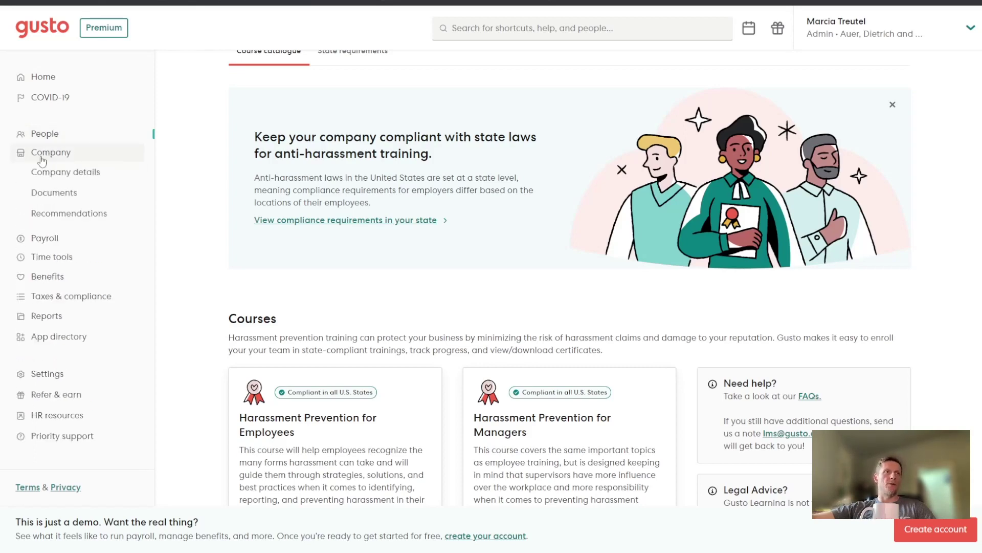
click(72, 177)
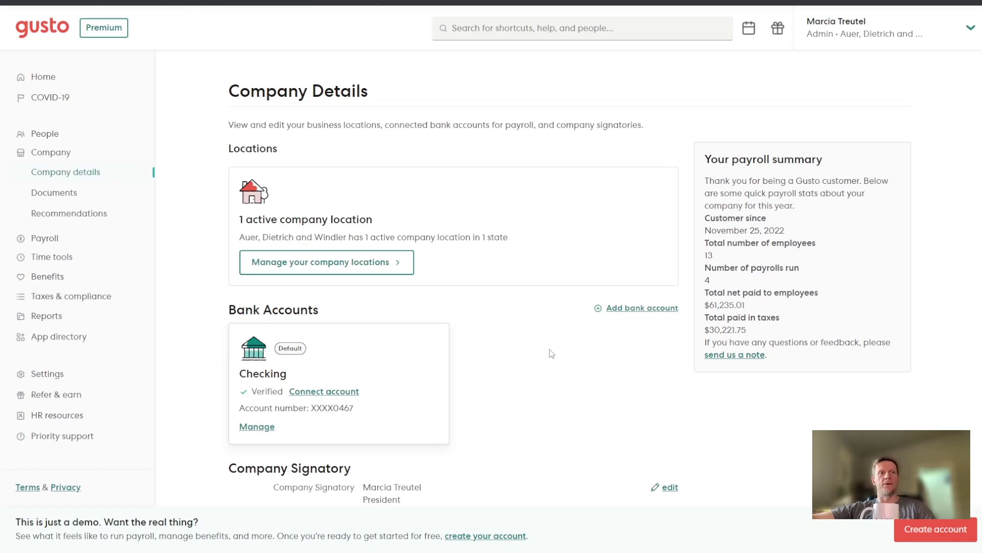
scroll(549, 349, down, 1)
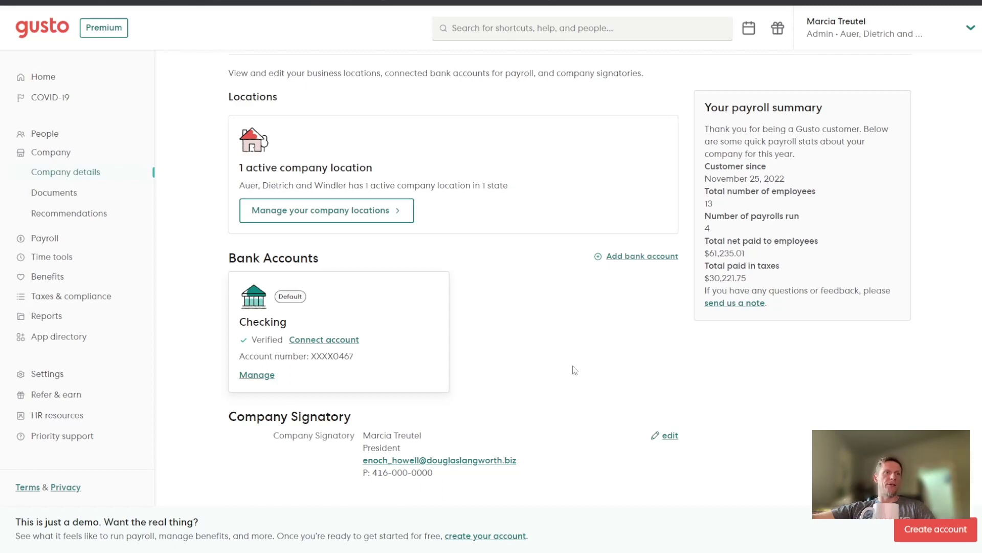
scroll(575, 370, up, 1)
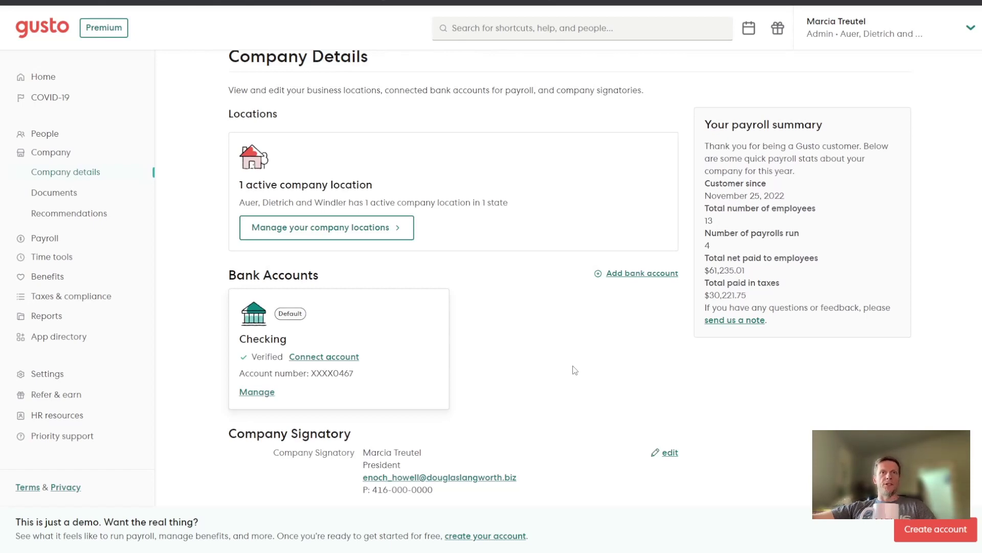
Review the company's offer templates and team documents, and view the recommendations for the business.
click(60, 196)
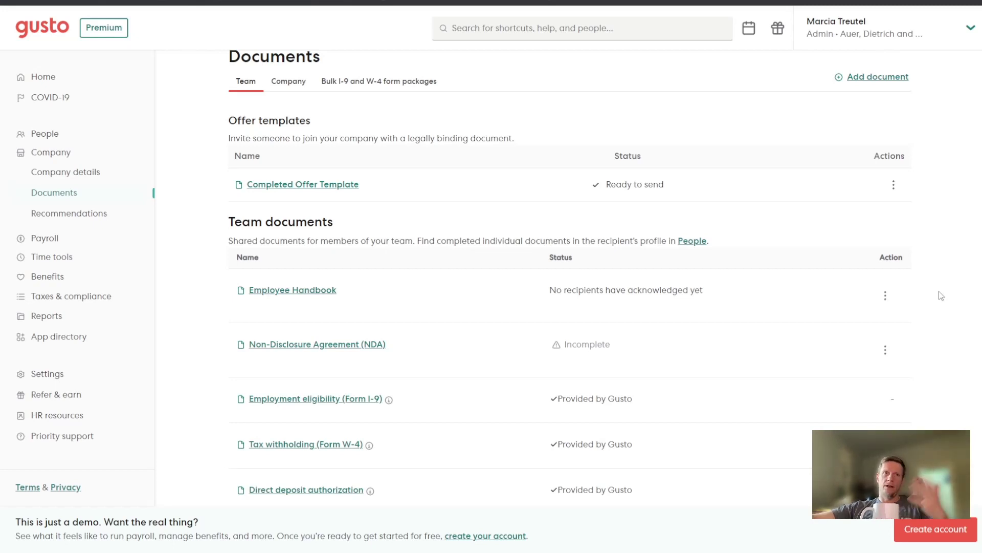
scroll(941, 296, down, 3)
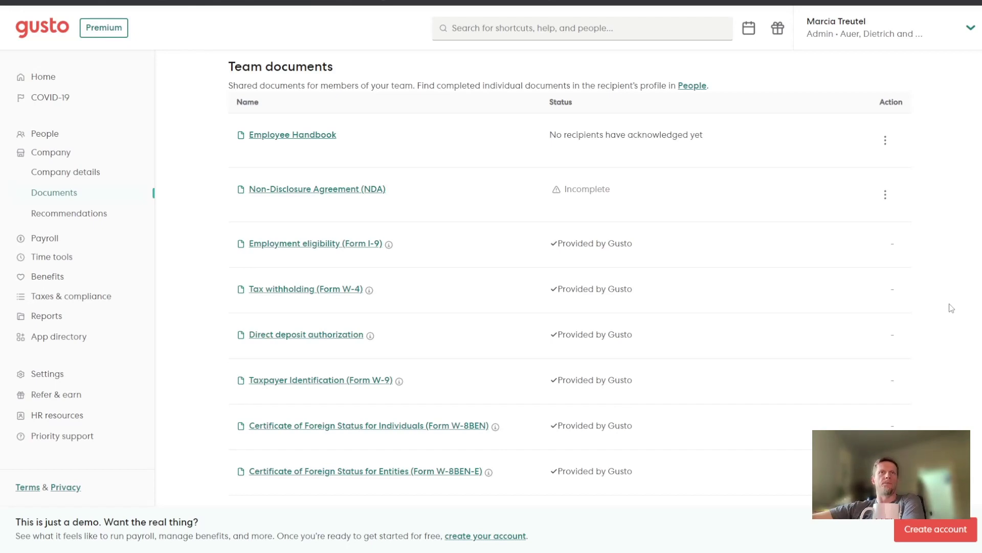
scroll(951, 308, down, 1)
scroll(952, 308, up, 3)
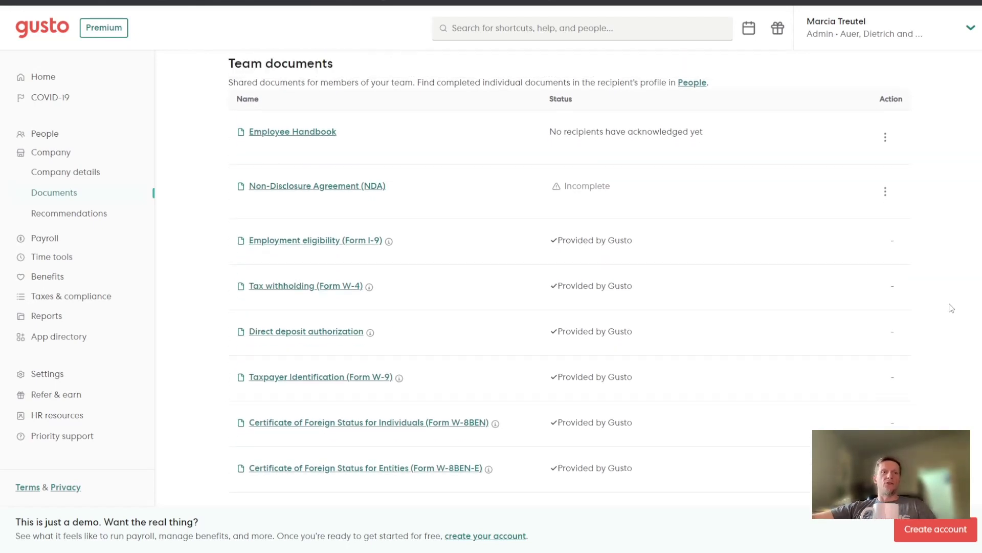
click(60, 215)
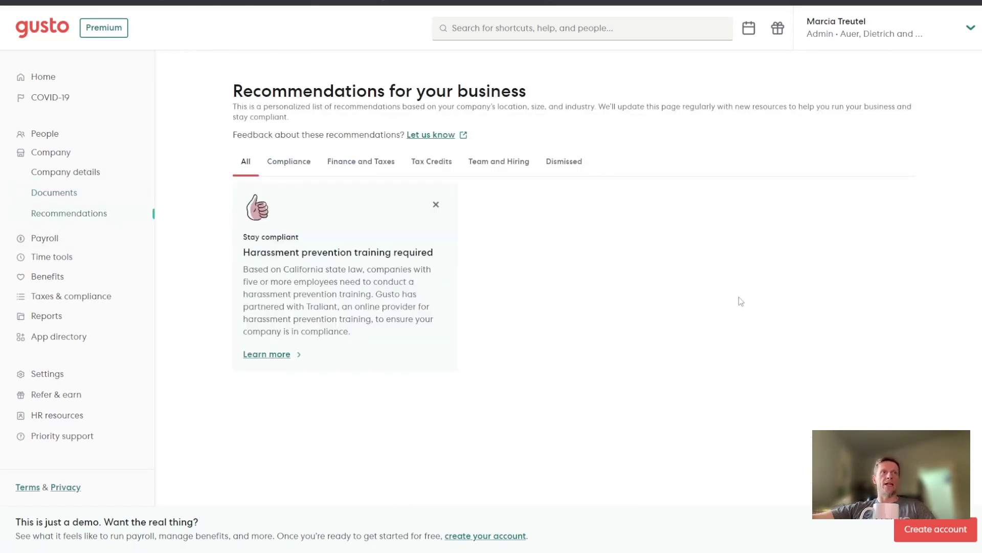
View the business recommendations for Compliance, Finance and Taxes, and Tax Credits.
click(280, 162)
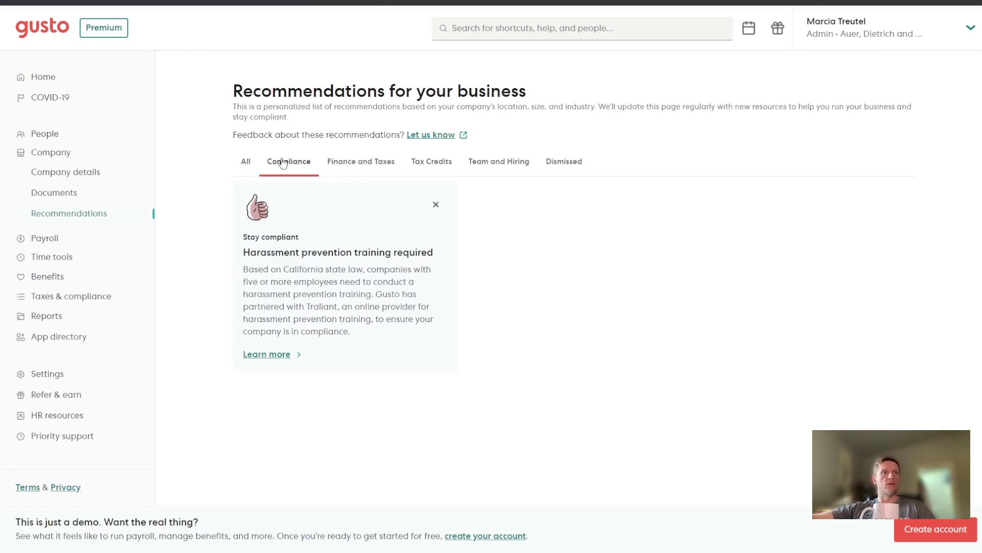
click(355, 163)
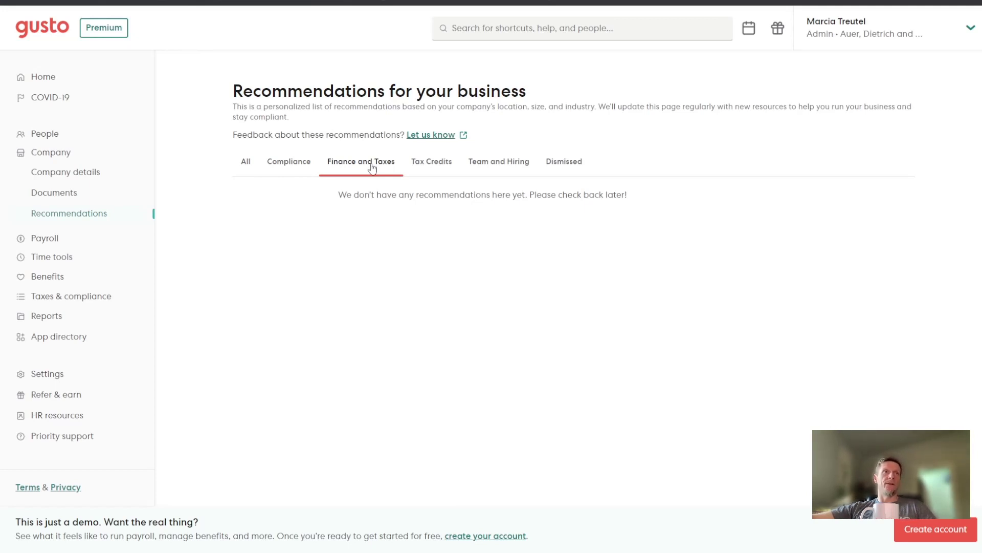
click(435, 166)
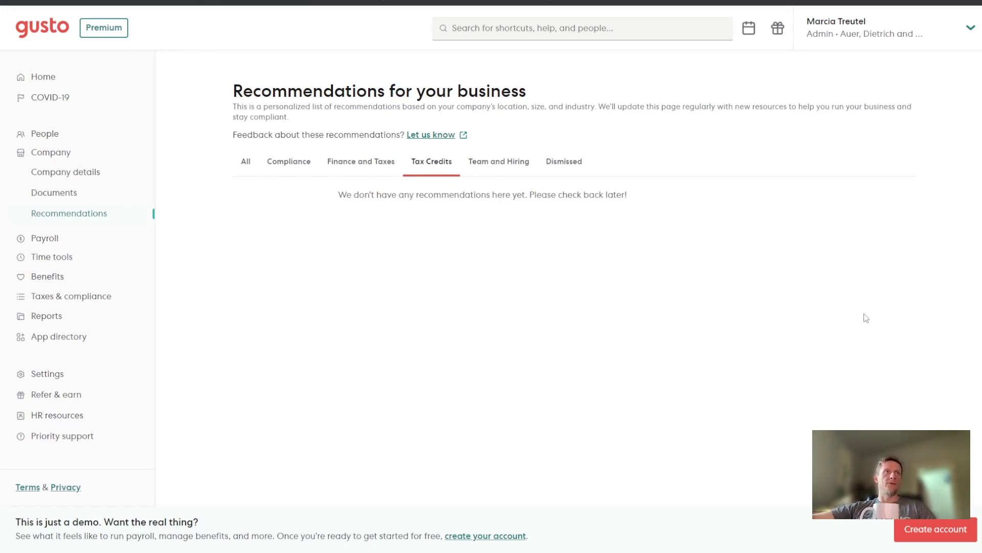
Collapse the Company section and start the regular payroll for the Nov 26 - Dec 9, 2022 pay period.
click(48, 156)
click(45, 174)
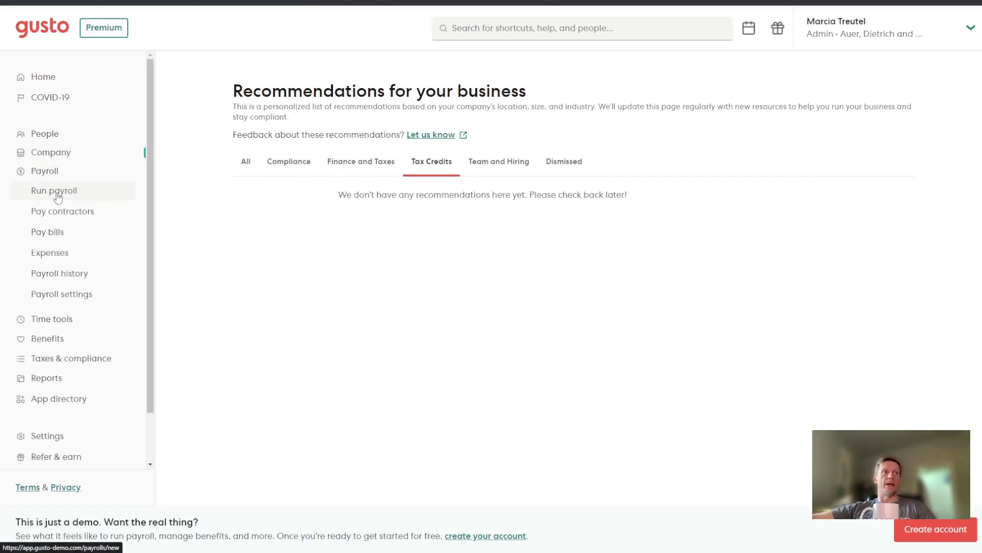
click(58, 197)
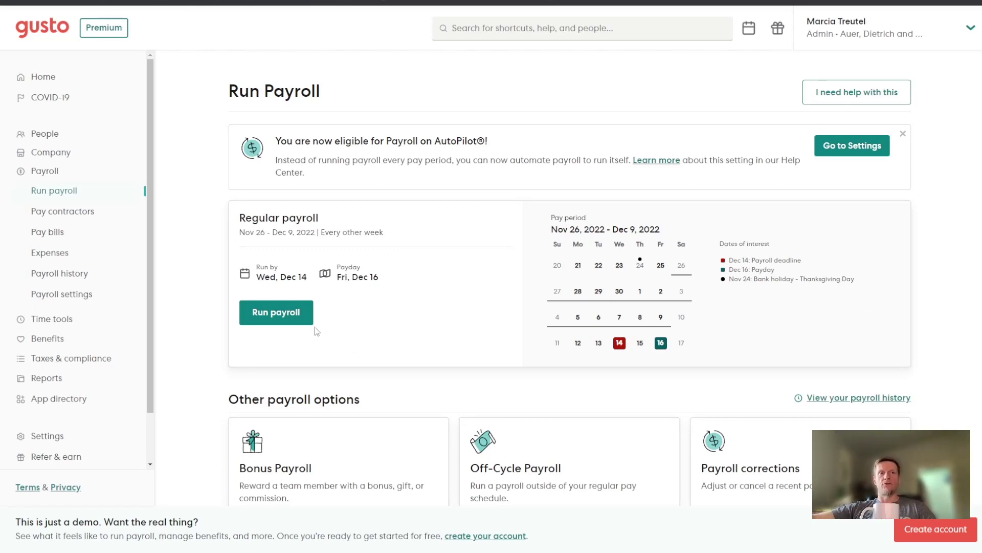
click(299, 313)
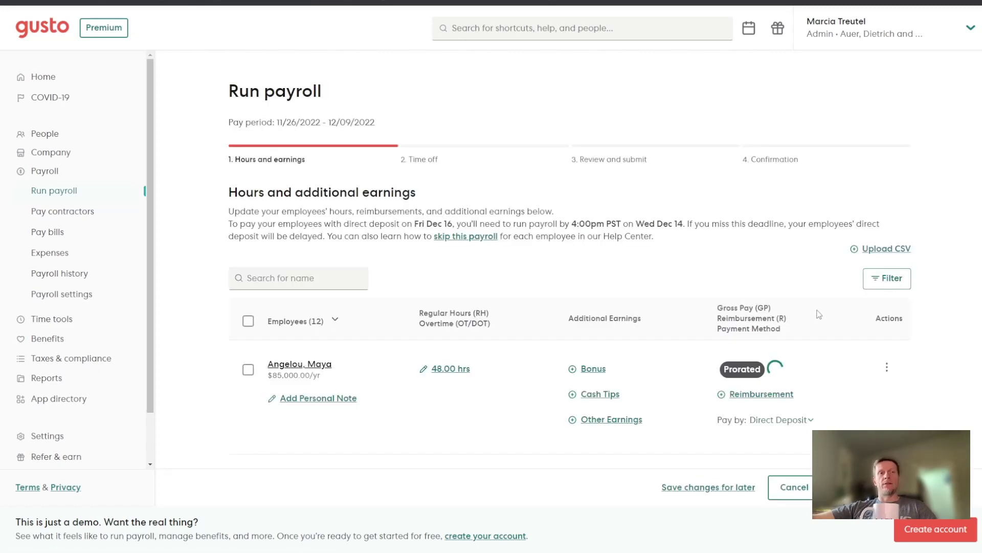
Review the employees' hours, additional earnings and gross pay, and check the first employee's payment method options.
scroll(944, 330, down, 2)
scroll(947, 328, down, 1)
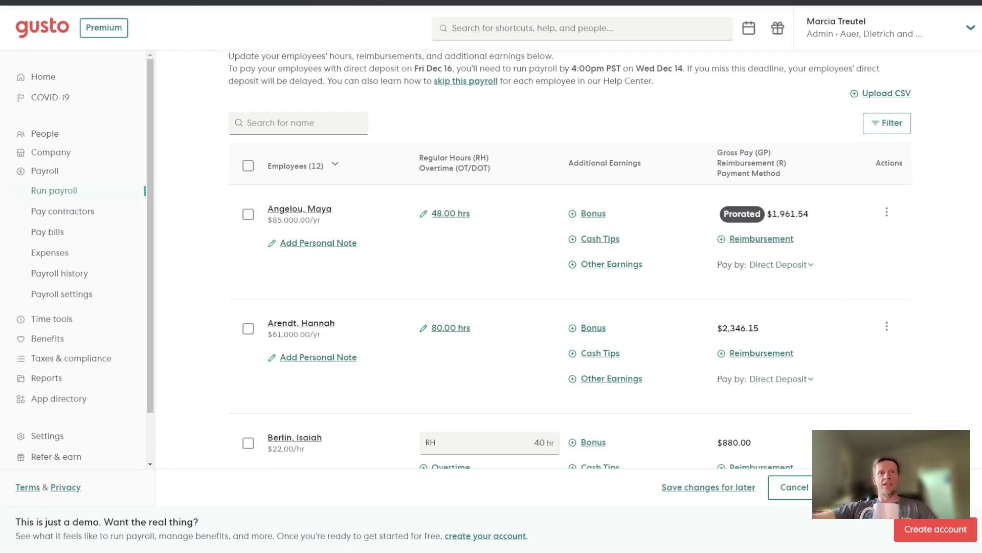
scroll(954, 263, down, 1)
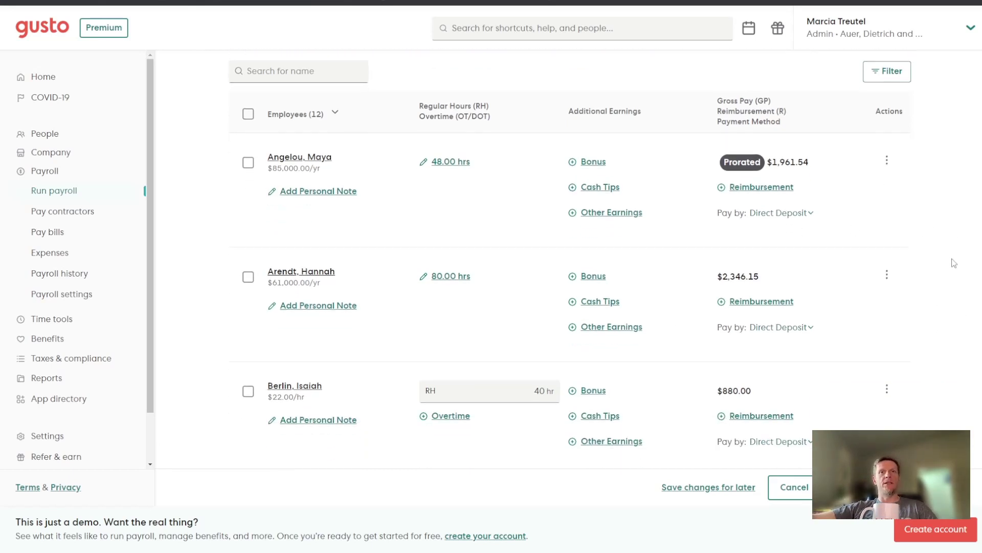
scroll(955, 263, up, 1)
scroll(955, 263, down, 1)
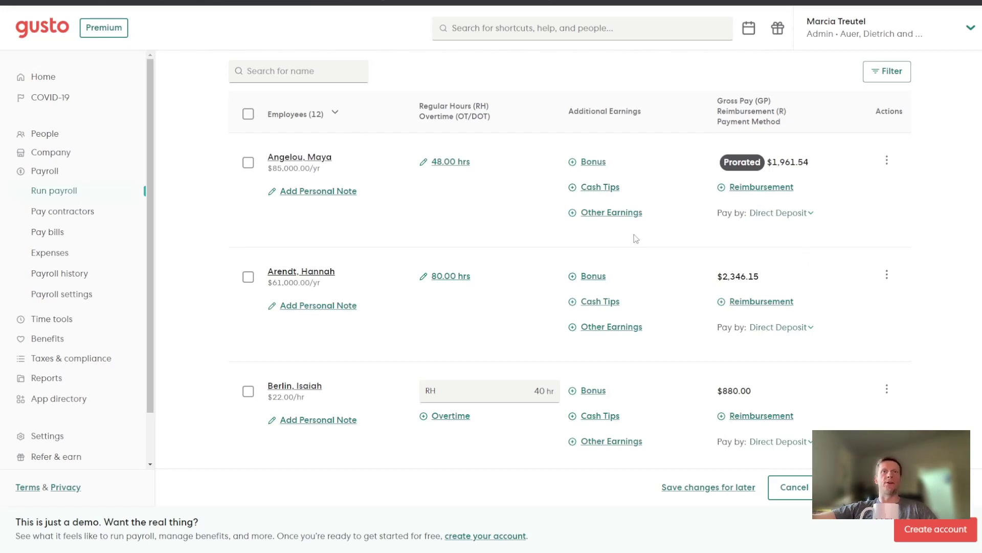
click(812, 215)
click(848, 217)
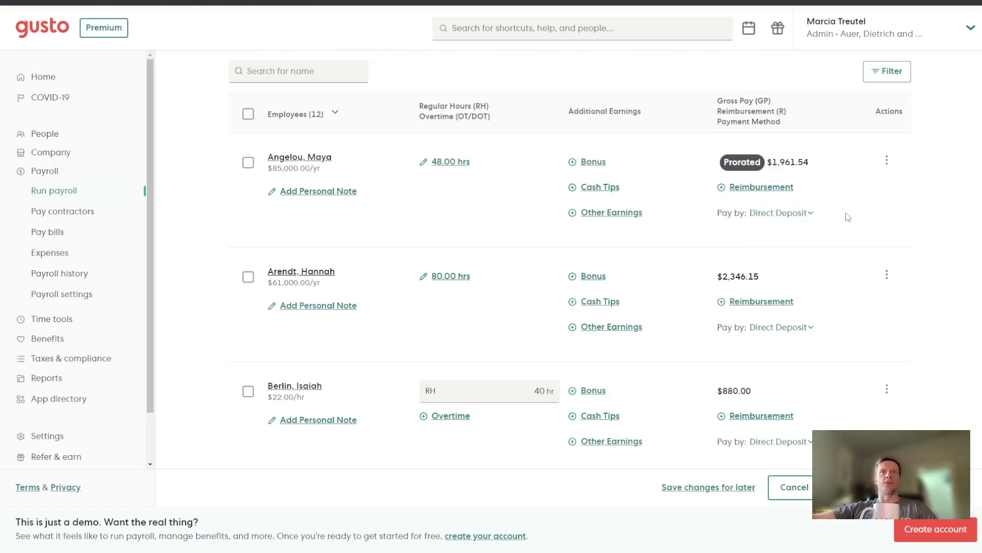
Advance the payroll to the time off stage and review the employees' paid time off and sick hours.
scroll(889, 238, down, 2)
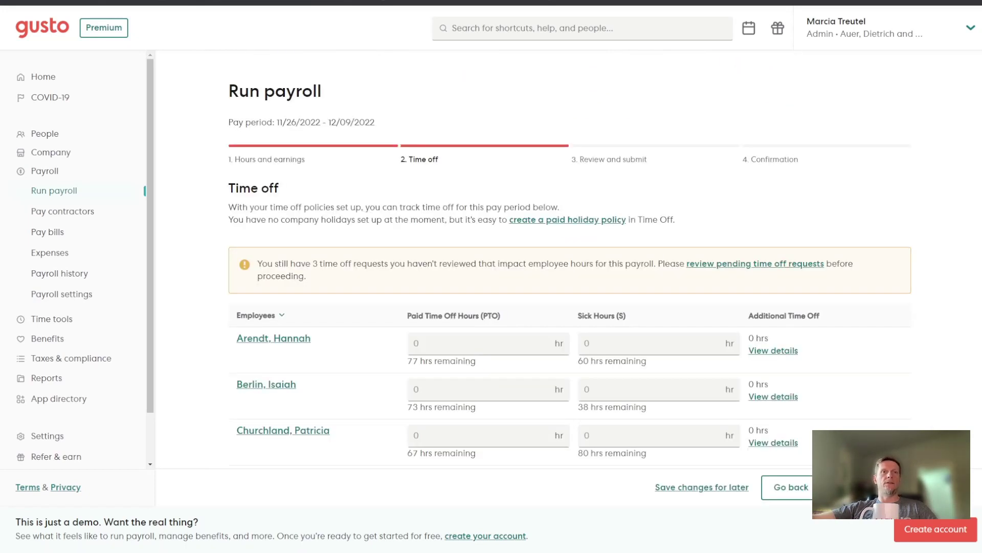
scroll(941, 306, down, 1)
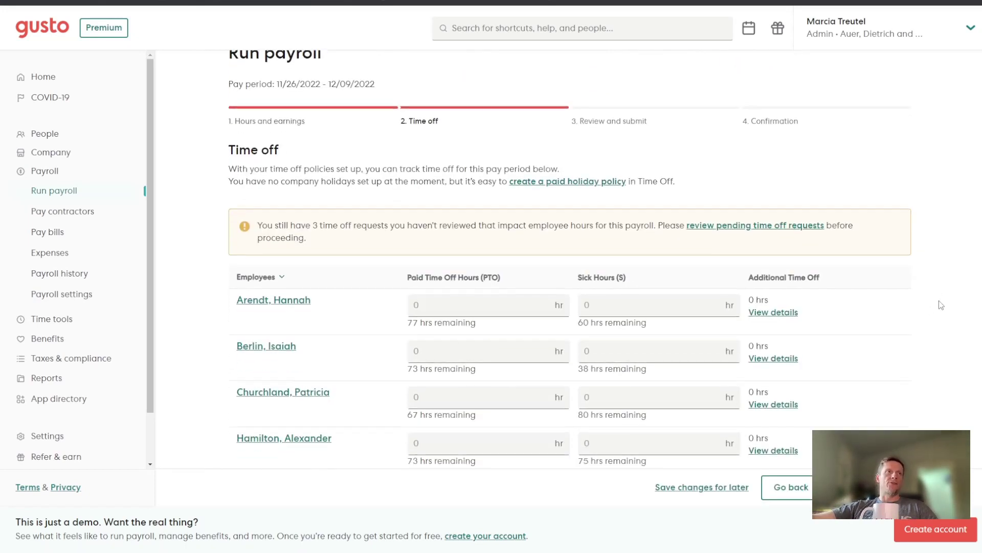
scroll(941, 305, up, 1)
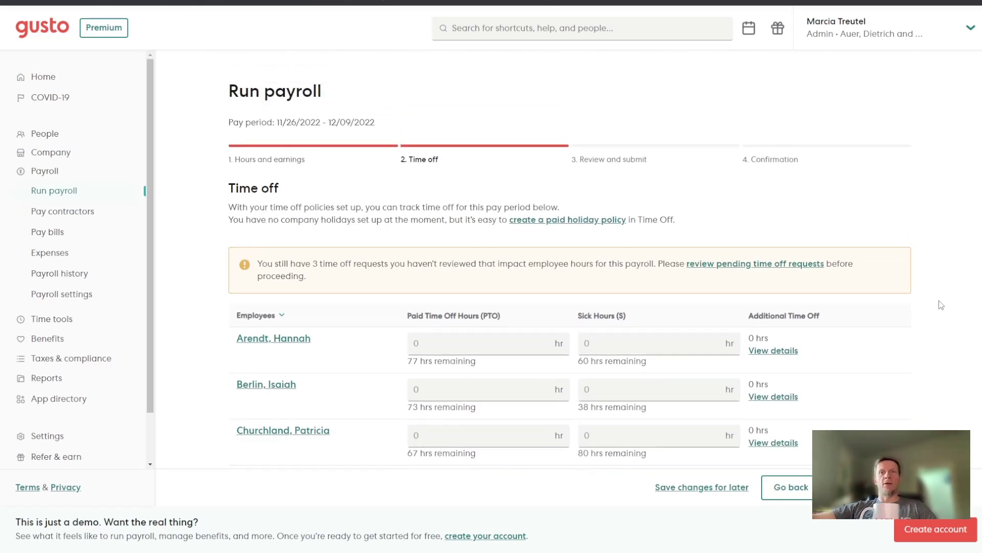
scroll(950, 332, down, 1)
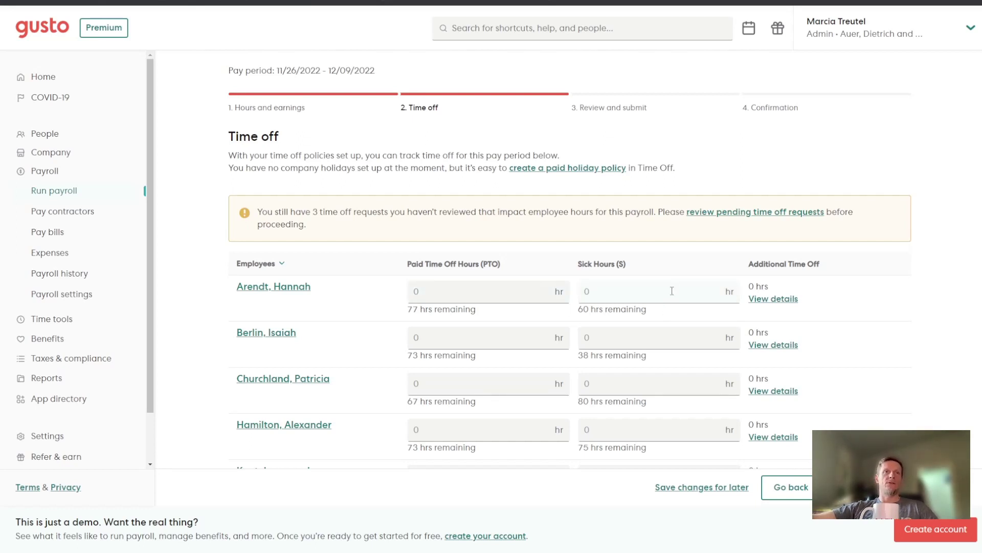
scroll(958, 325, down, 6)
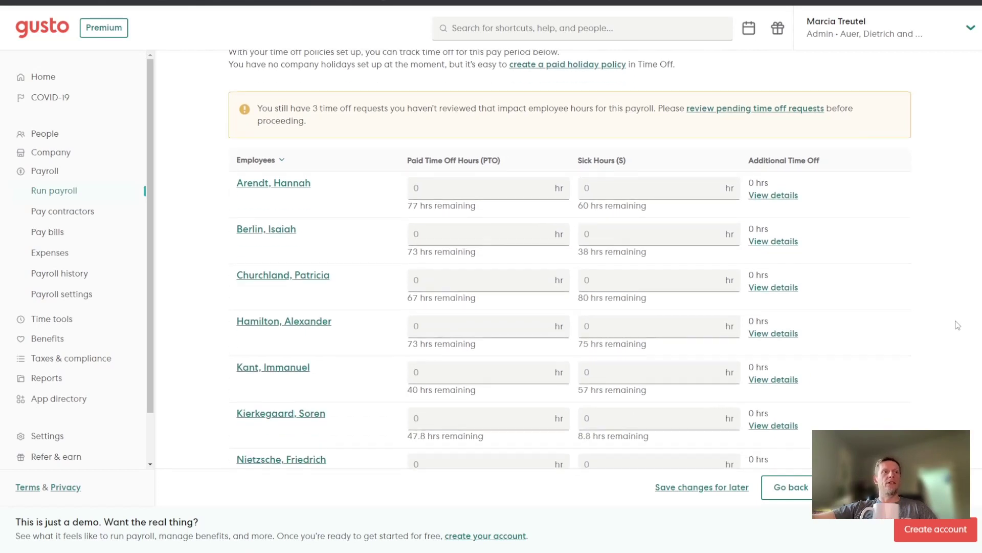
scroll(958, 325, up, 5)
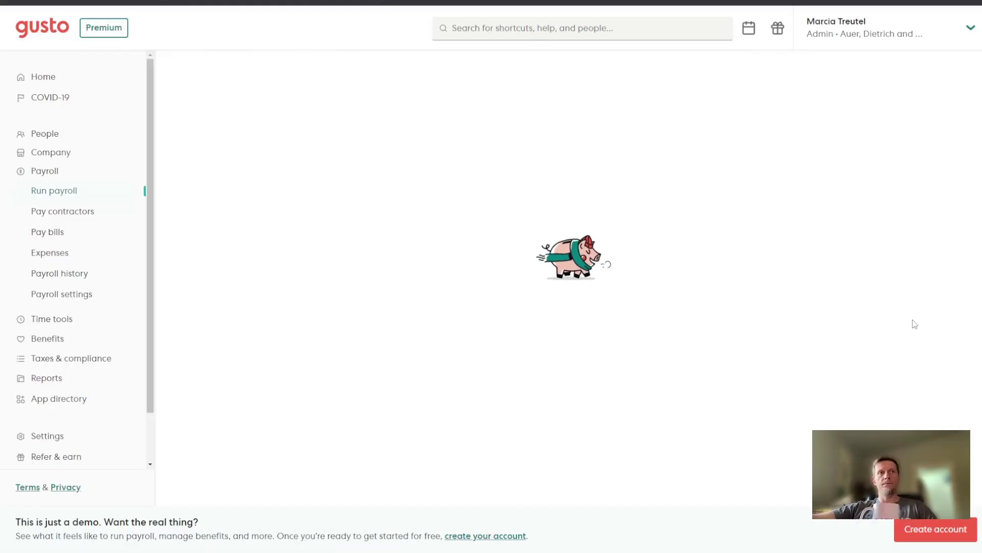
Review the payroll summary and the breakdown of what the company pays, and submit the payroll.
scroll(938, 244, down, 2)
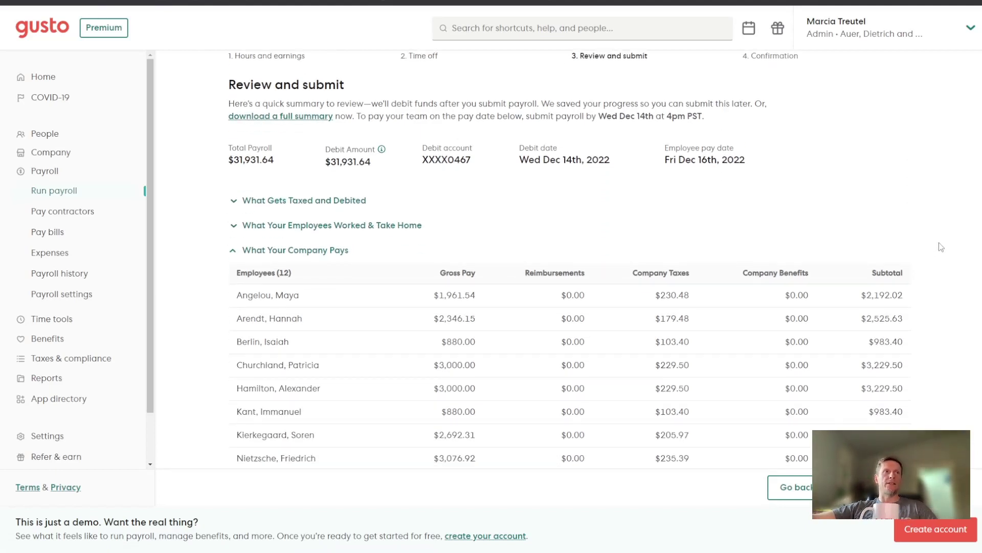
scroll(939, 244, down, 1)
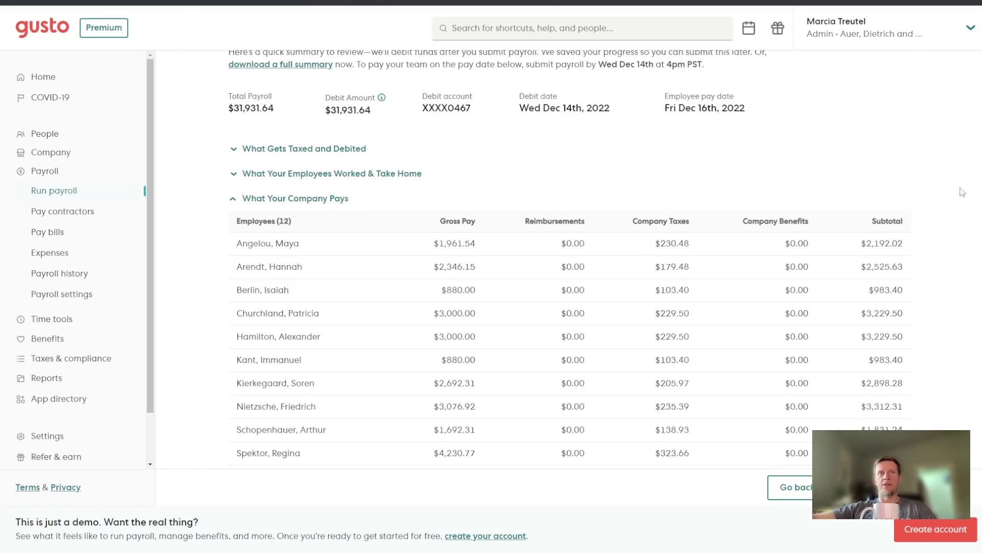
scroll(962, 192, down, 1)
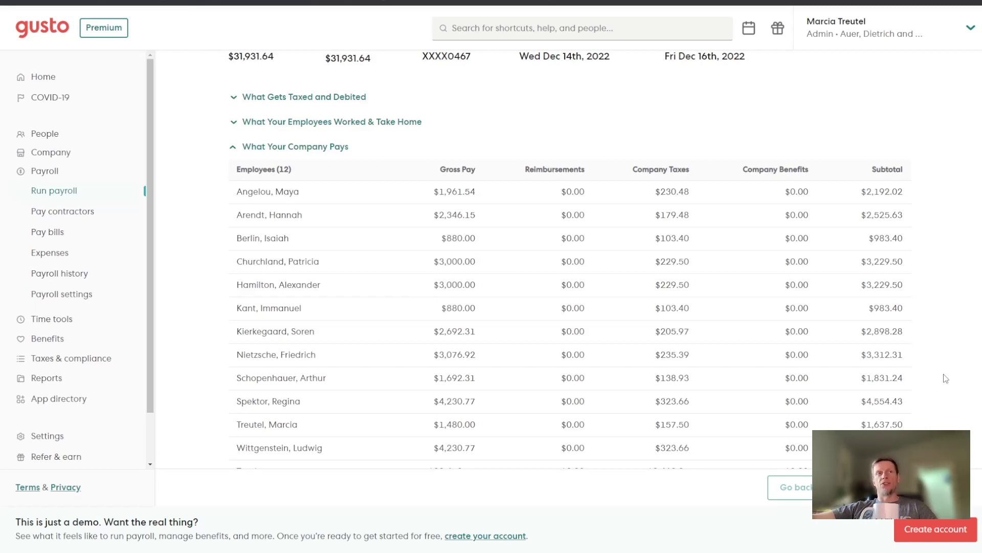
key(alt+Left)
Examine the payroll confirmation, including the taxes and the amounts debited by Gusto.
scroll(938, 305, down, 2)
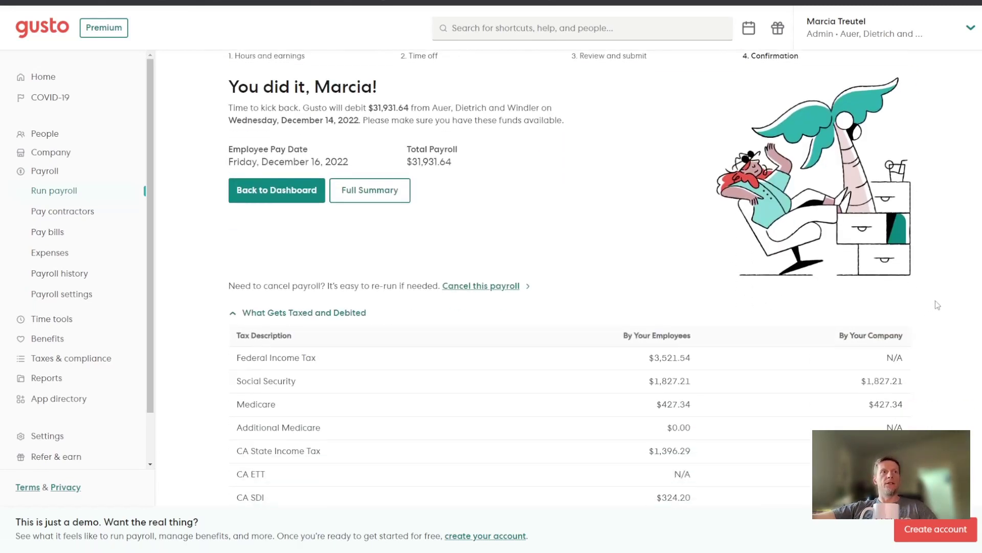
scroll(937, 305, down, 3)
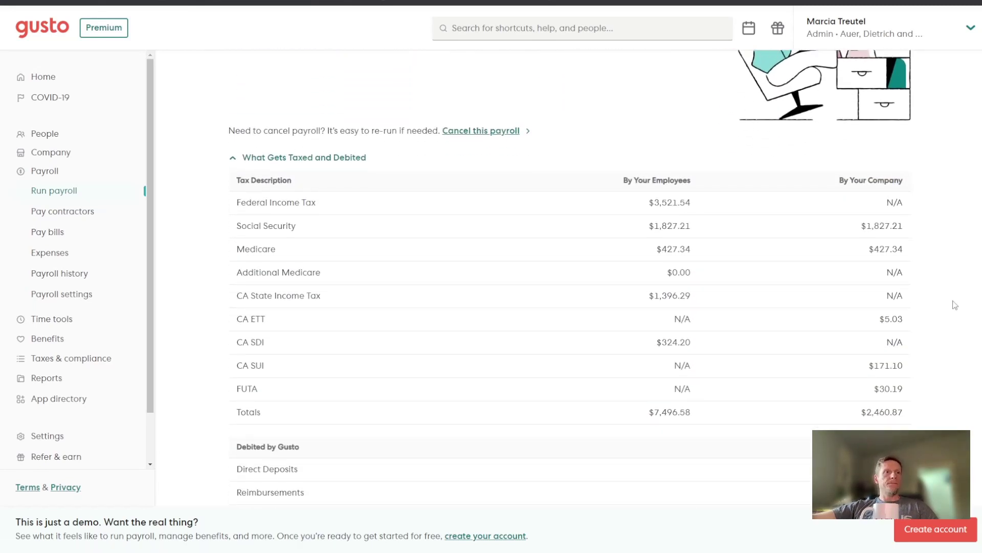
scroll(955, 305, down, 2)
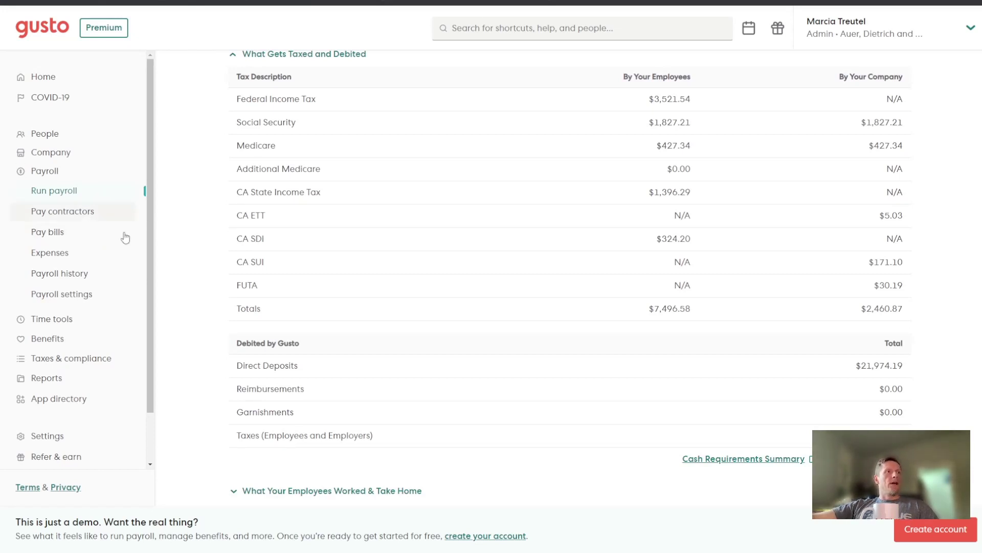
View the domestic and international contractor payment options, and review how Bill Pay works and its common questions.
click(81, 214)
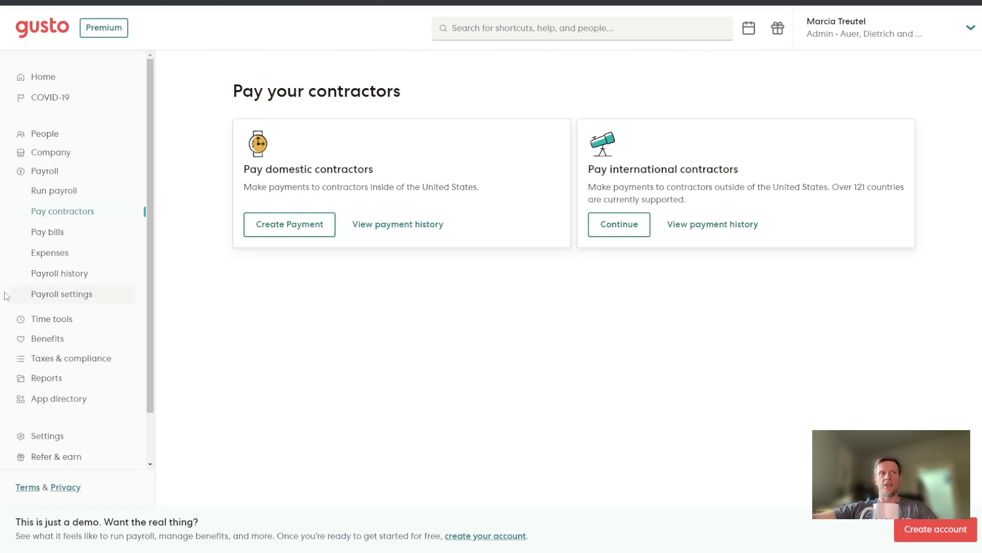
click(46, 234)
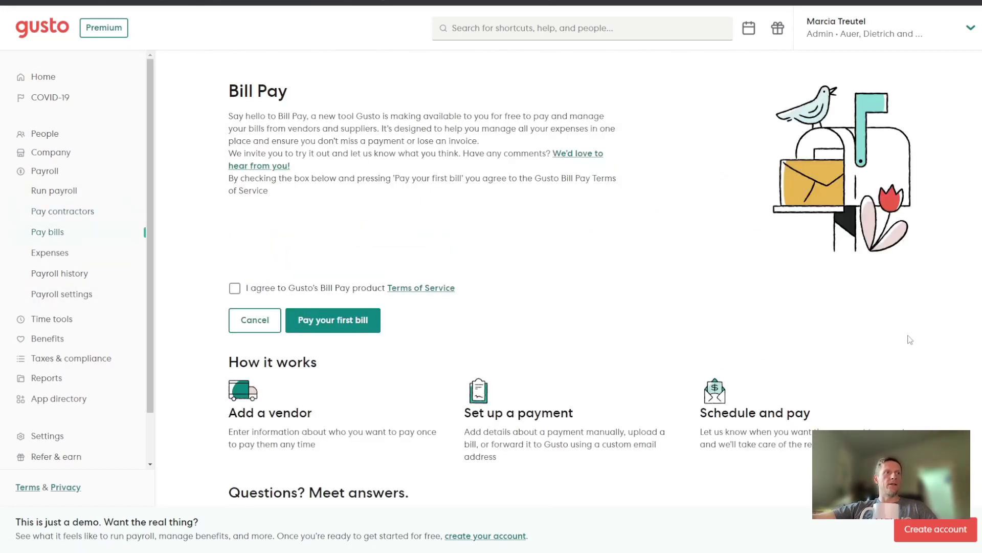
scroll(911, 339, down, 3)
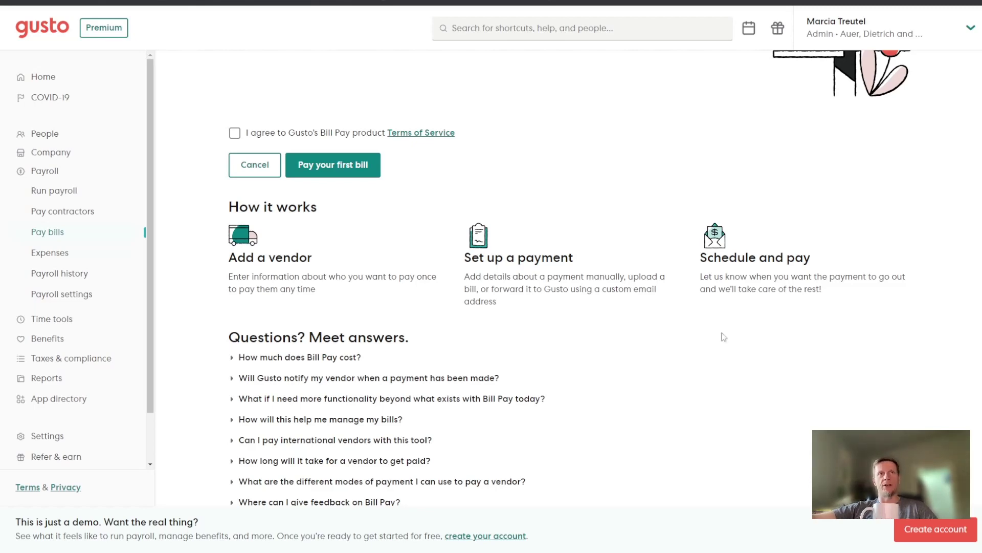
Examine the list of employee expenses that need review.
click(44, 259)
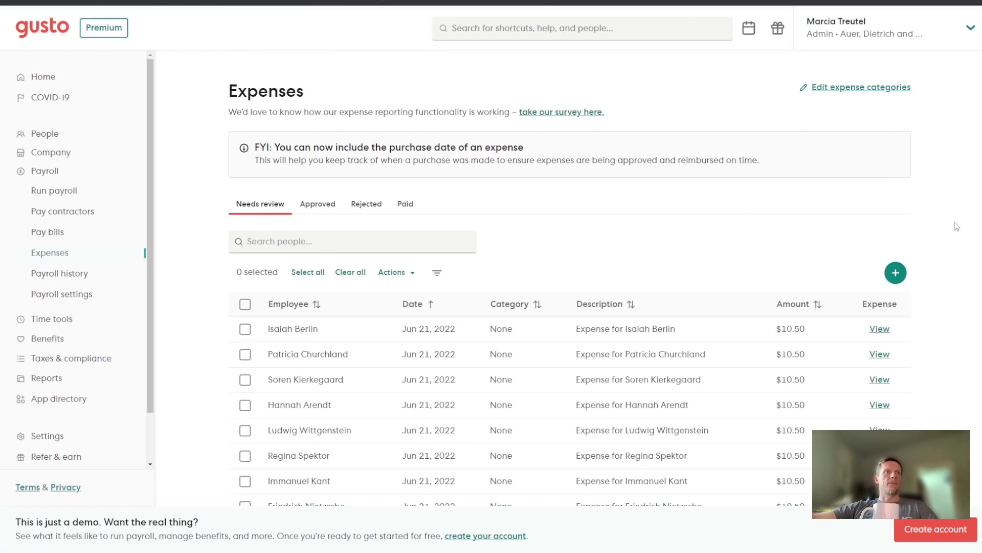
scroll(957, 226, down, 2)
scroll(956, 226, up, 2)
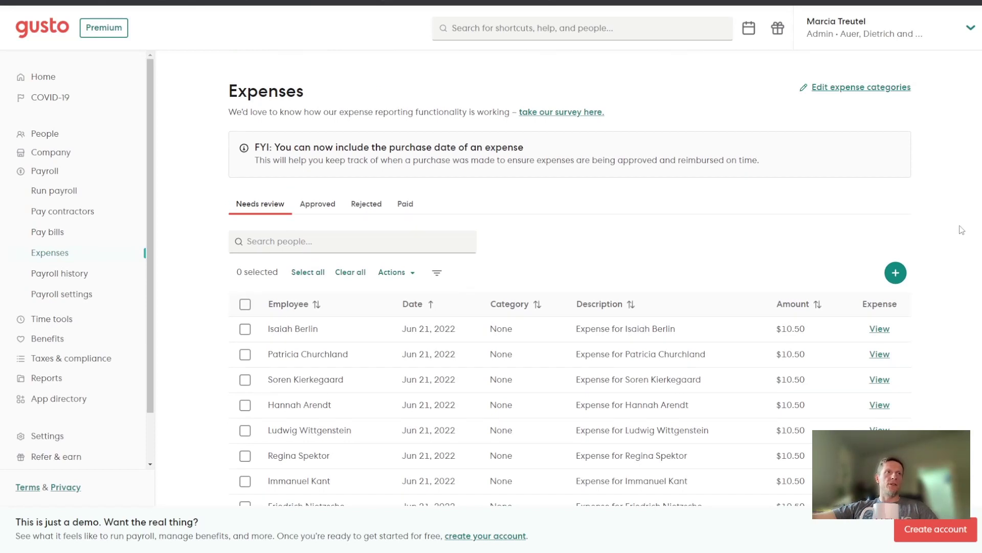
scroll(965, 281, down, 2)
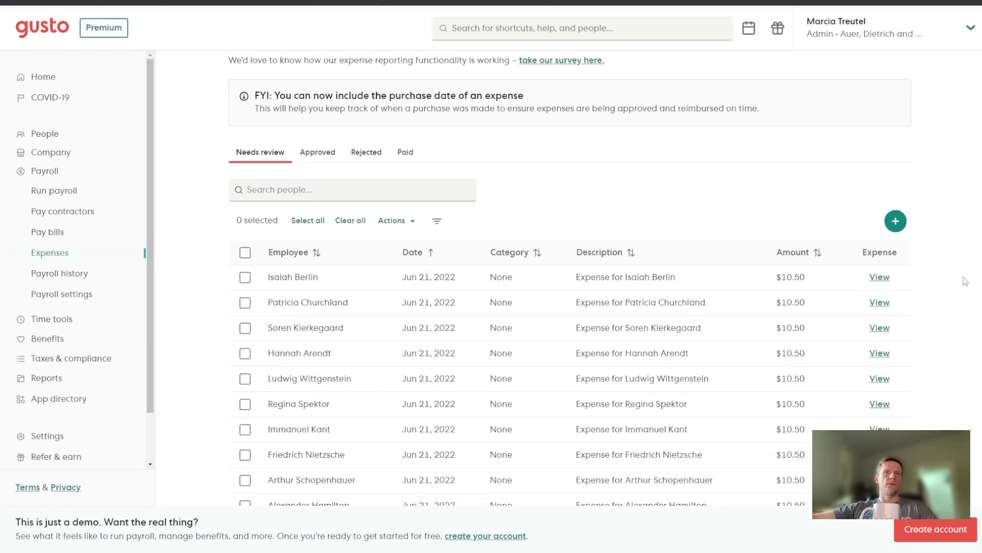
scroll(966, 281, down, 2)
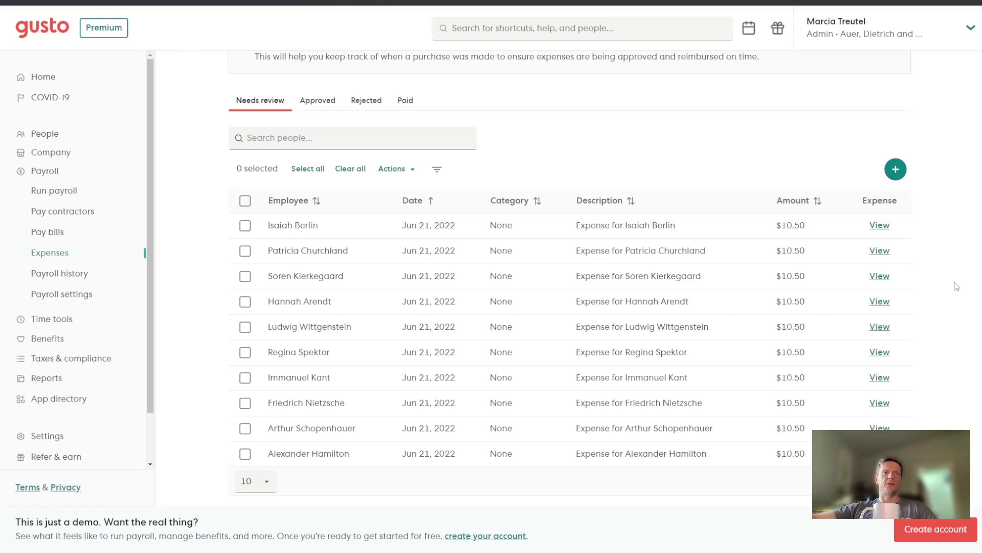
scroll(957, 286, up, 2)
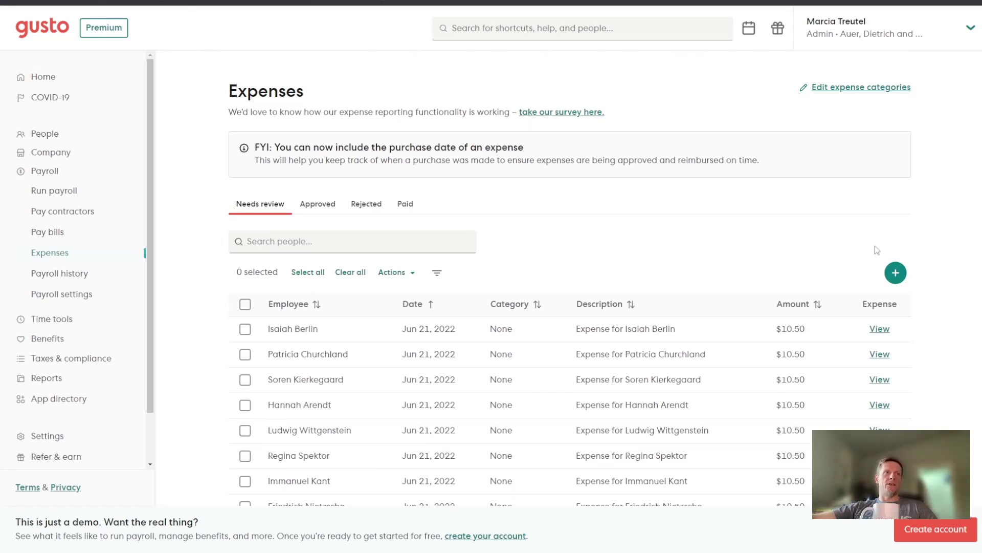
scroll(938, 272, down, 1)
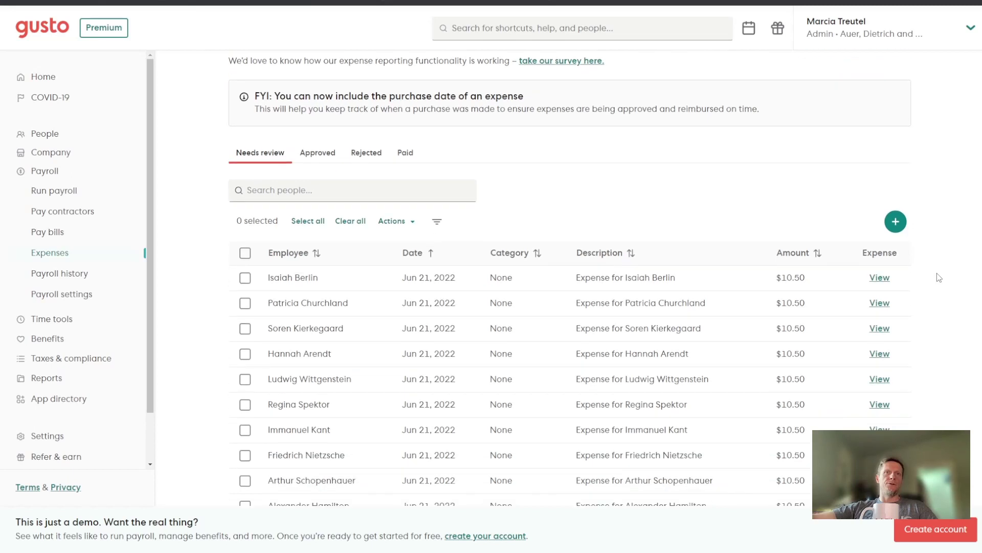
View the approved, rejected and paid employee expenses.
click(327, 153)
click(373, 155)
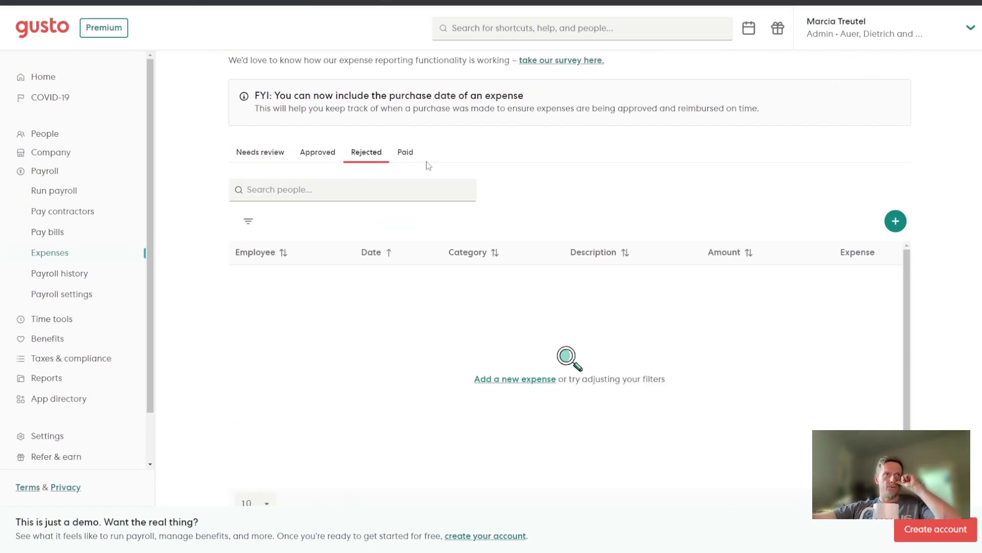
click(404, 153)
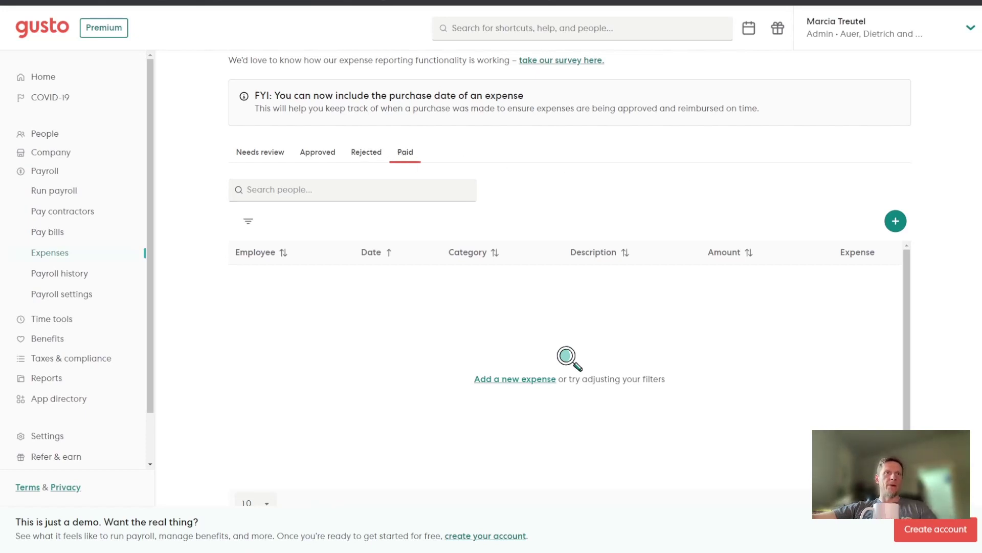
scroll(967, 281, down, 1)
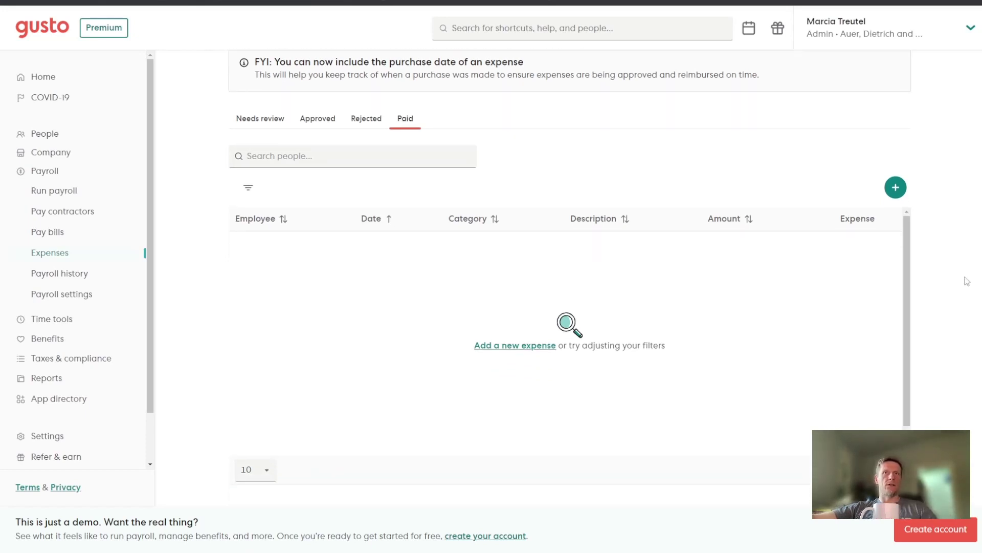
scroll(962, 277, up, 2)
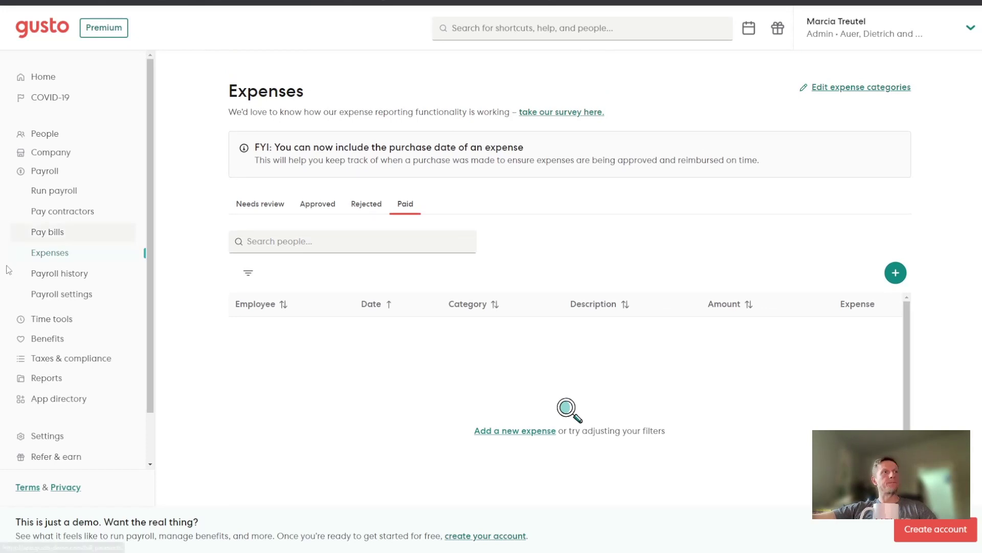
Review the payroll history, including the payroll summaries, contractor payment history and benefit correction history.
click(46, 274)
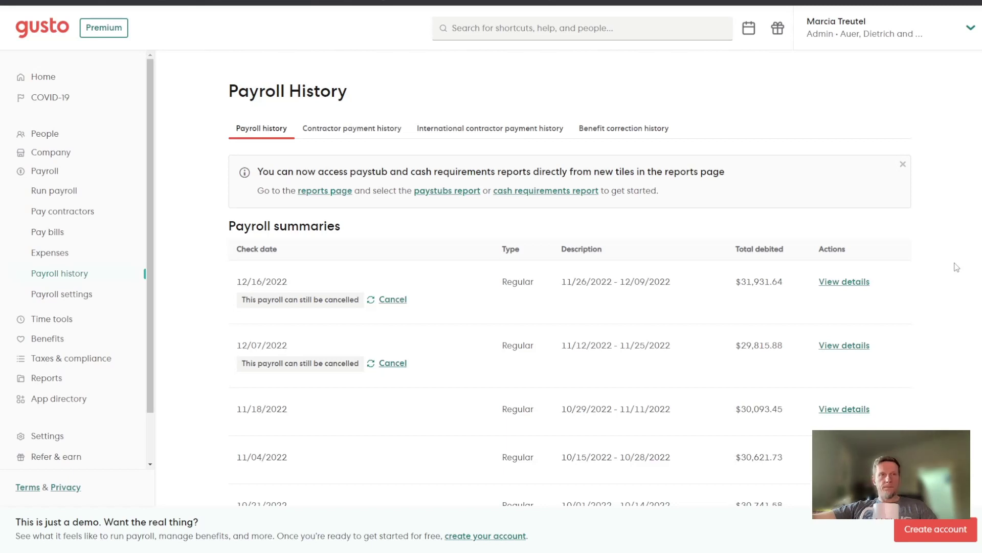
scroll(957, 269, down, 2)
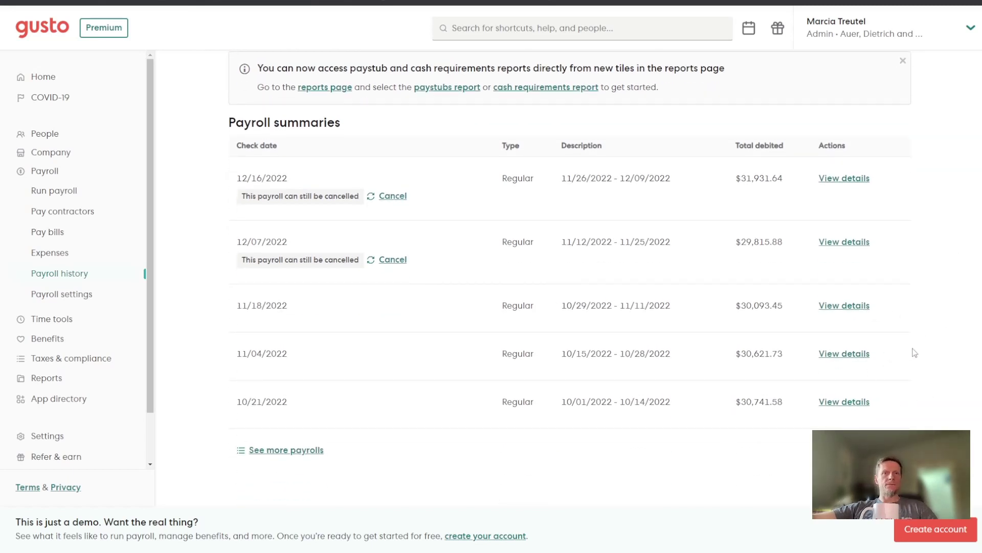
scroll(951, 316, up, 2)
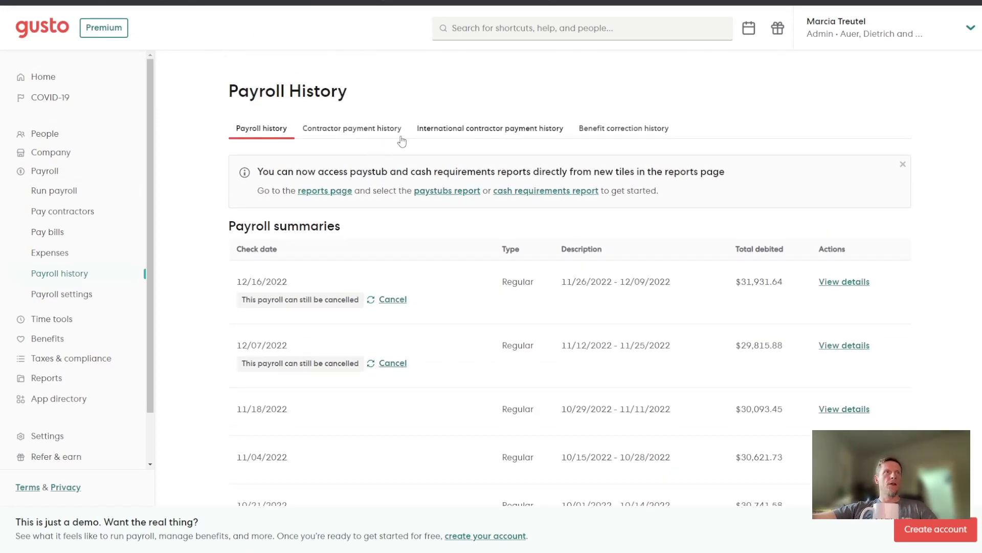
click(364, 128)
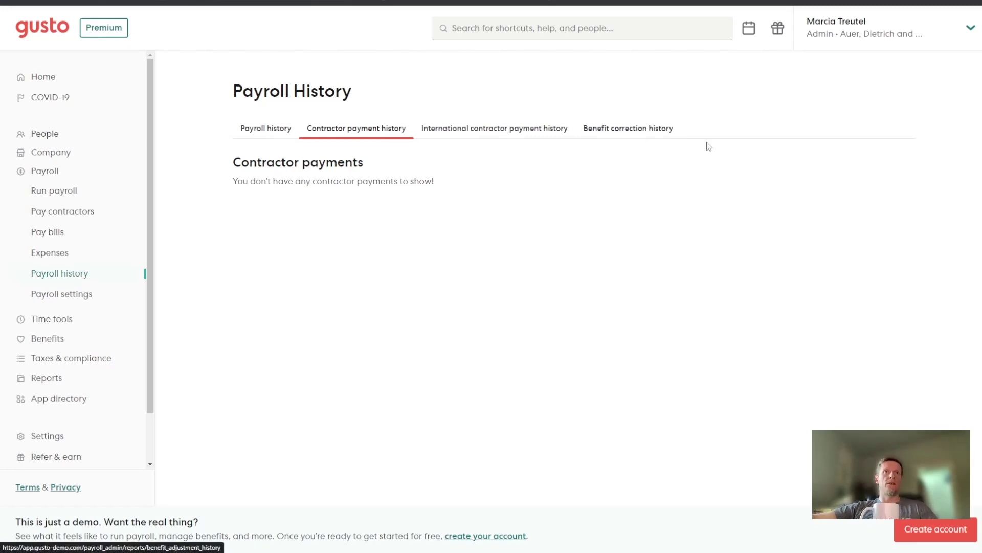
click(620, 129)
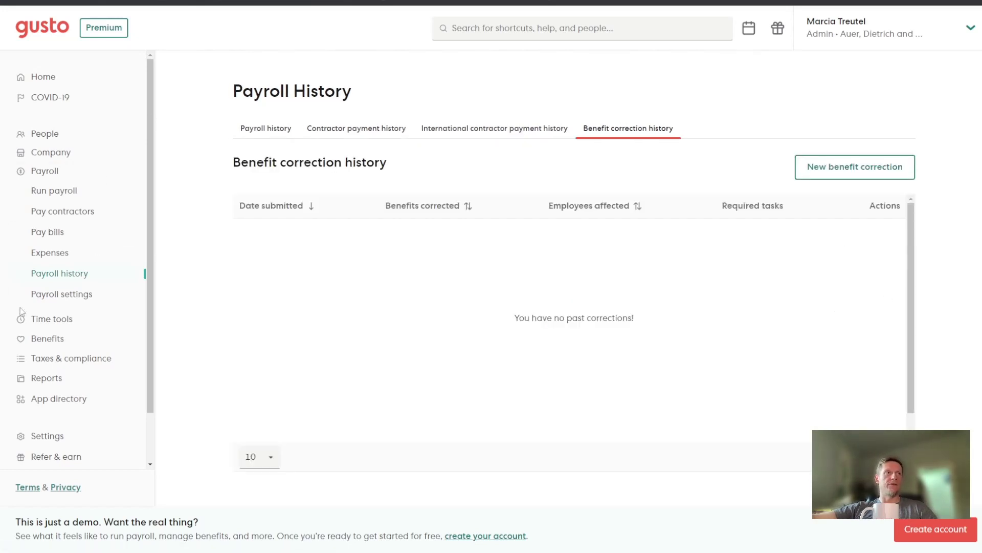
View the general payroll settings and the pay schedule.
click(41, 295)
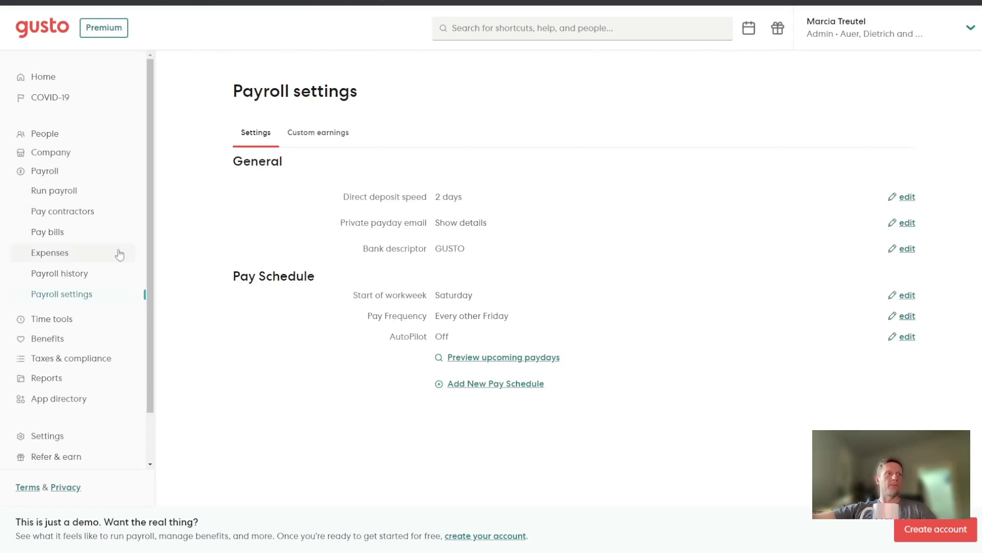
click(34, 177)
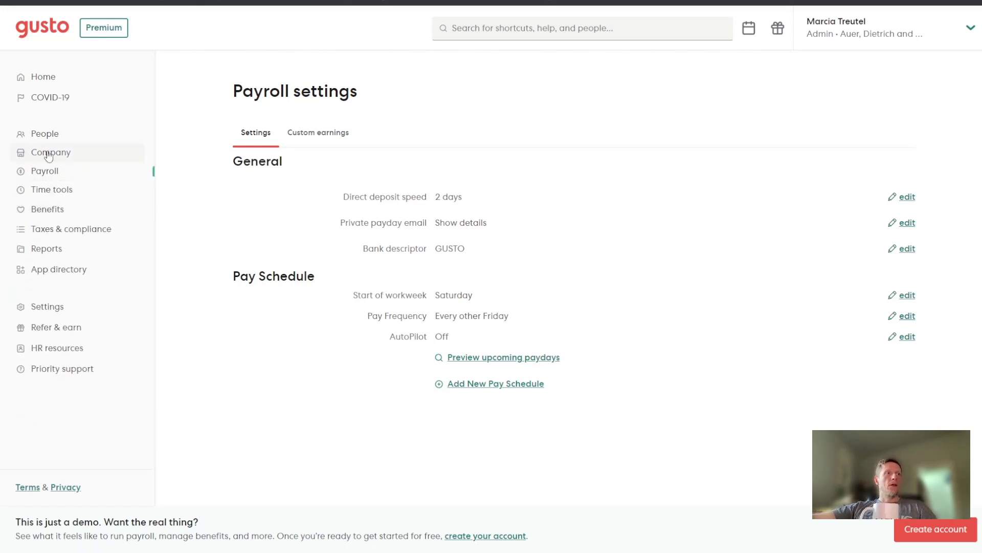
View the employee time off requests awaiting review and the time tracking options.
click(50, 191)
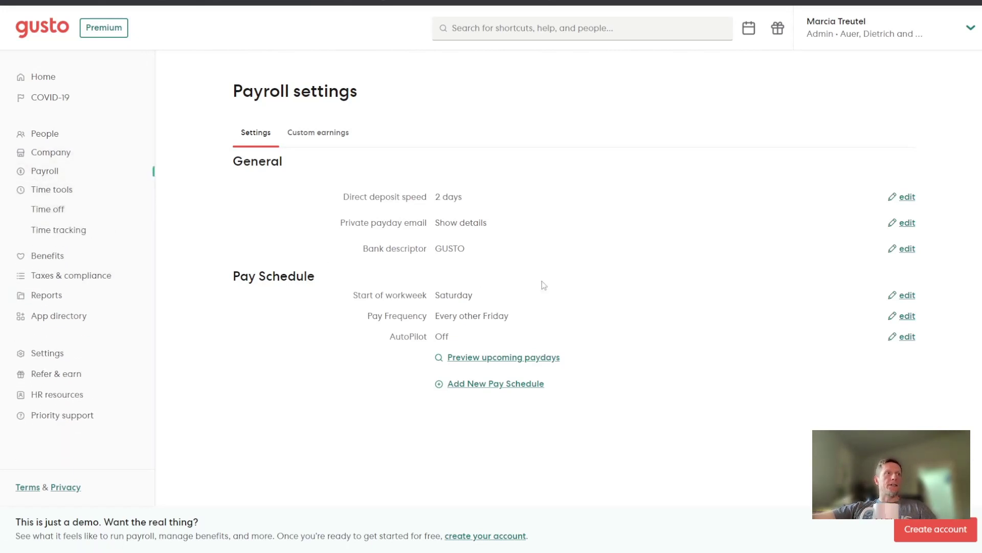
click(60, 212)
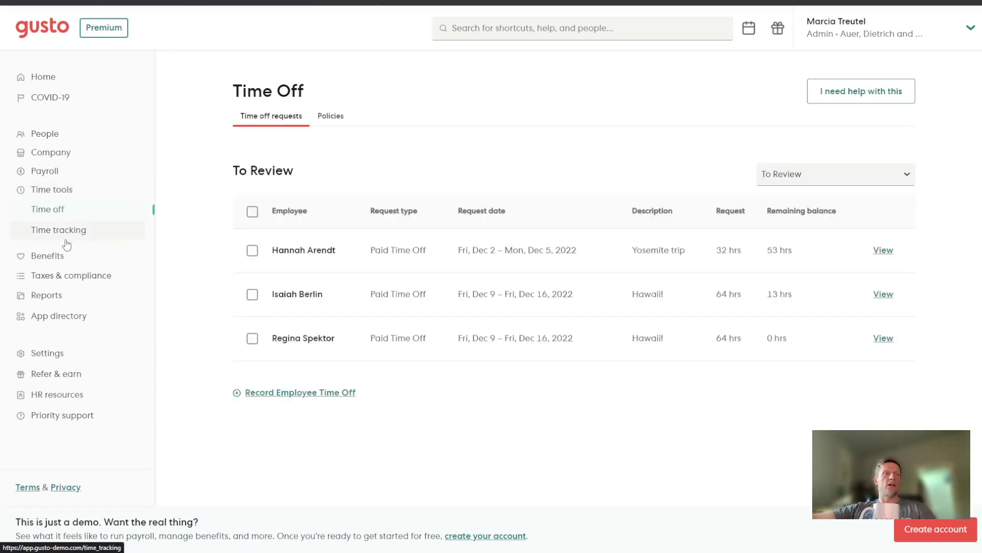
click(57, 233)
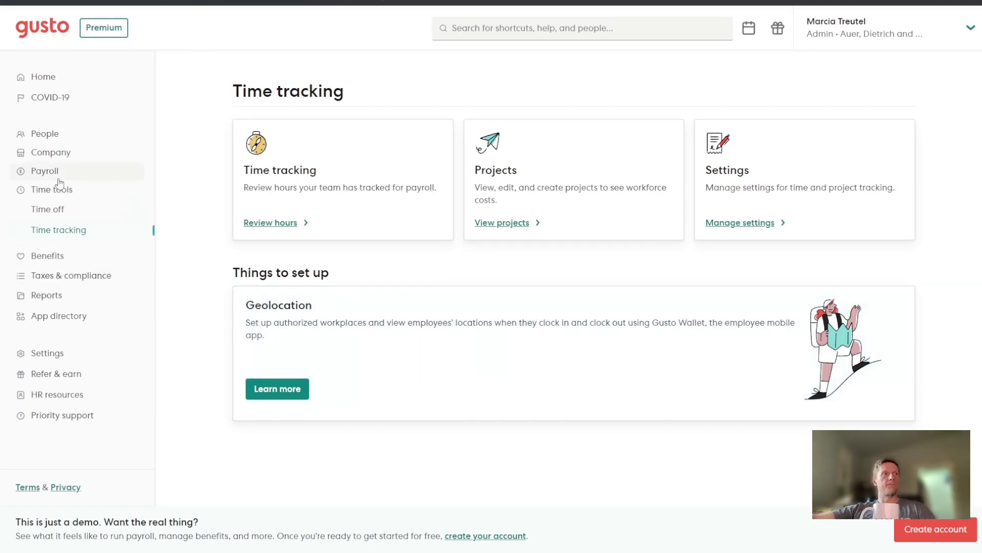
click(48, 191)
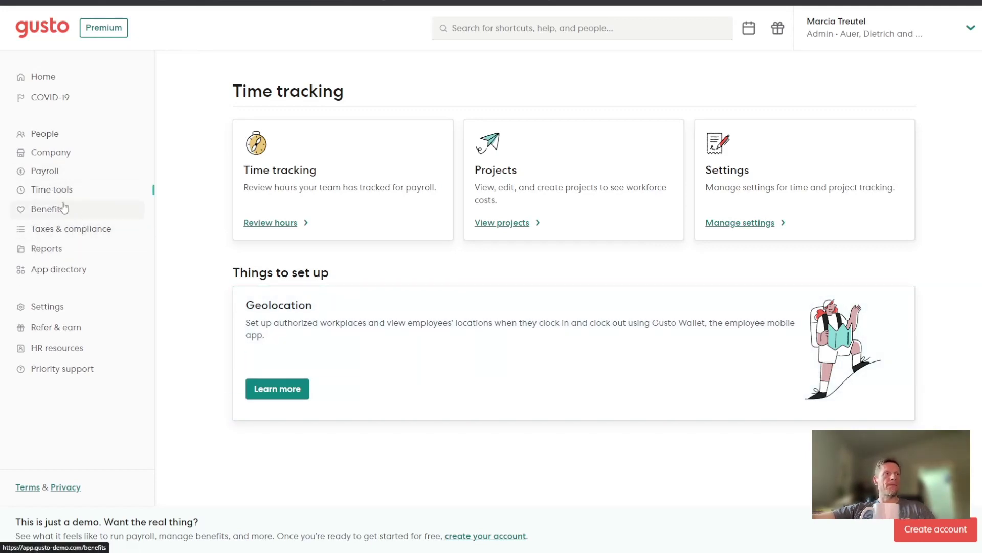
Review the company benefits enrollment update and the benefits recommended for the company.
click(48, 210)
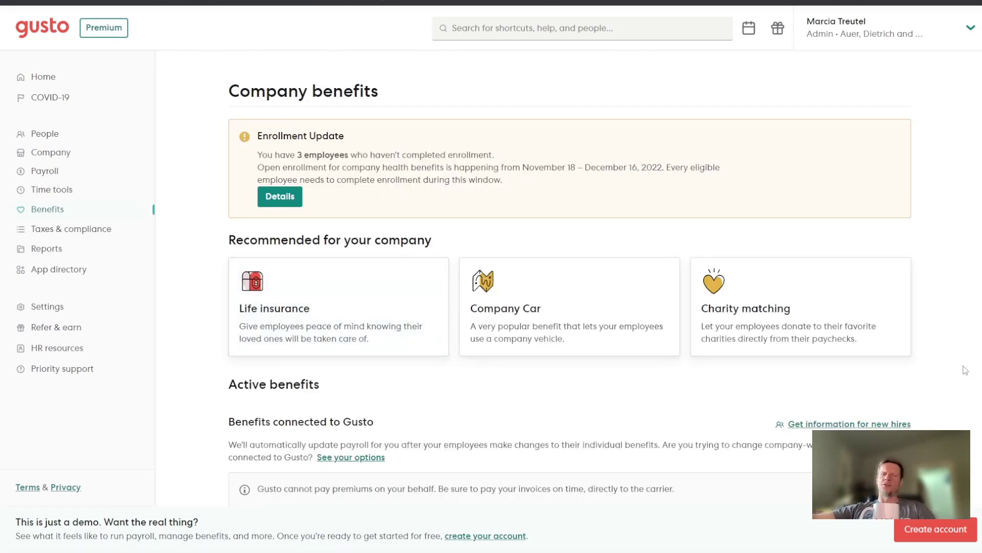
scroll(960, 353, down, 1)
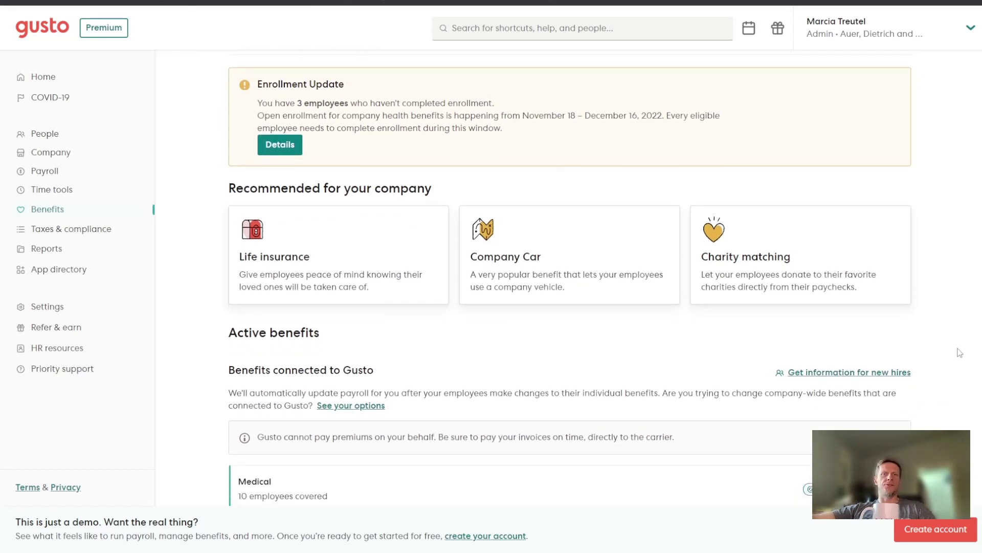
scroll(960, 353, up, 1)
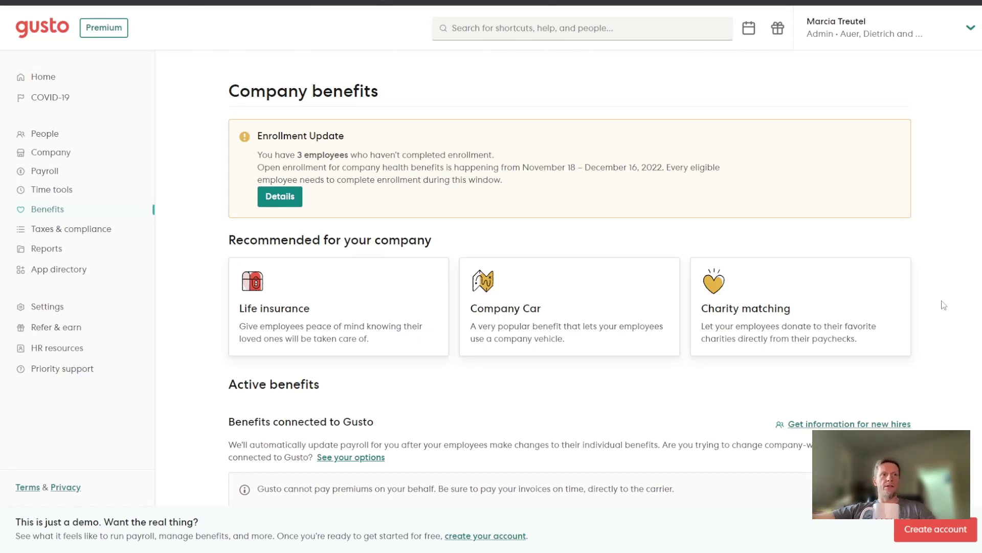
scroll(946, 297, down, 1)
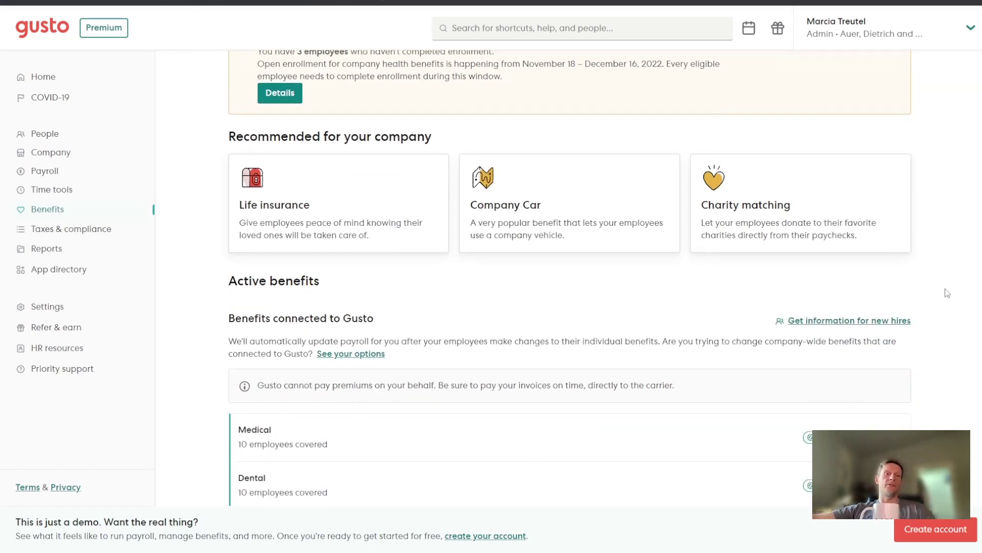
Examine the active benefits connected to Gusto and the health and financial health entries in the full benefits list.
scroll(951, 295, down, 1)
scroll(952, 295, down, 1)
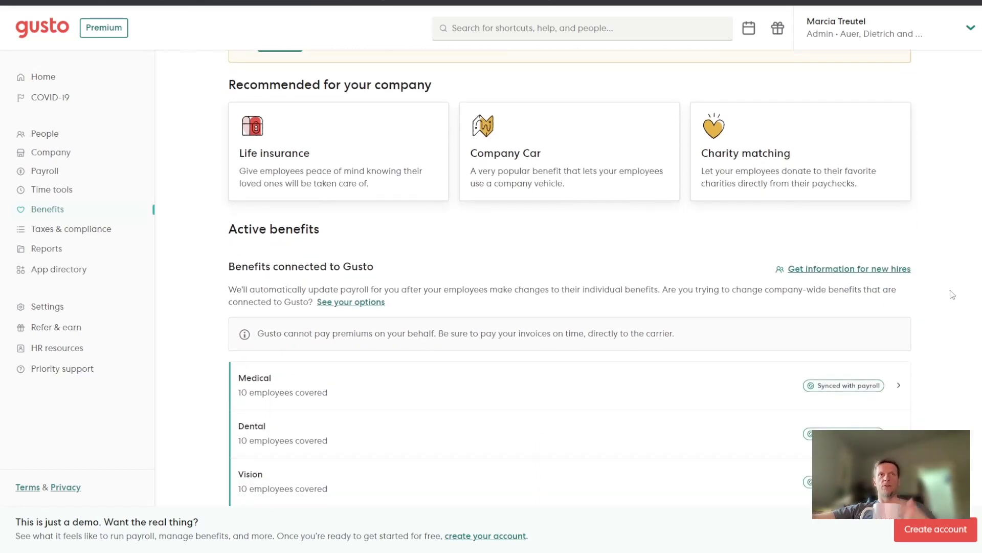
scroll(952, 295, down, 2)
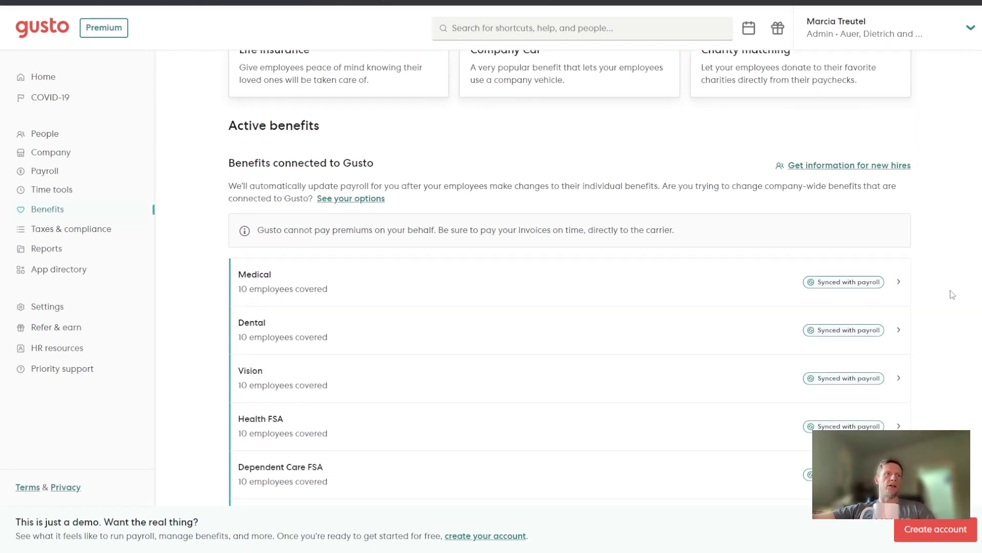
scroll(952, 294, down, 2)
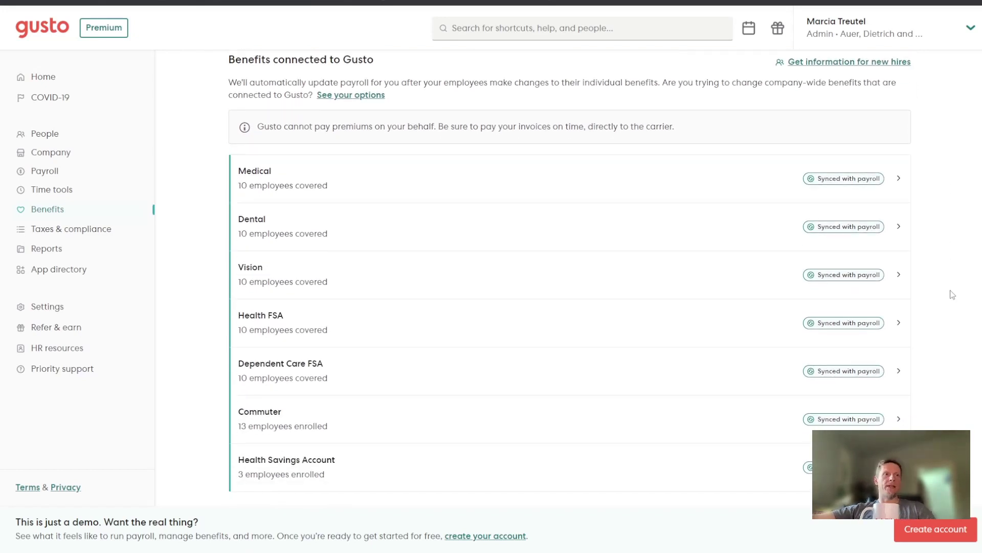
scroll(953, 295, down, 3)
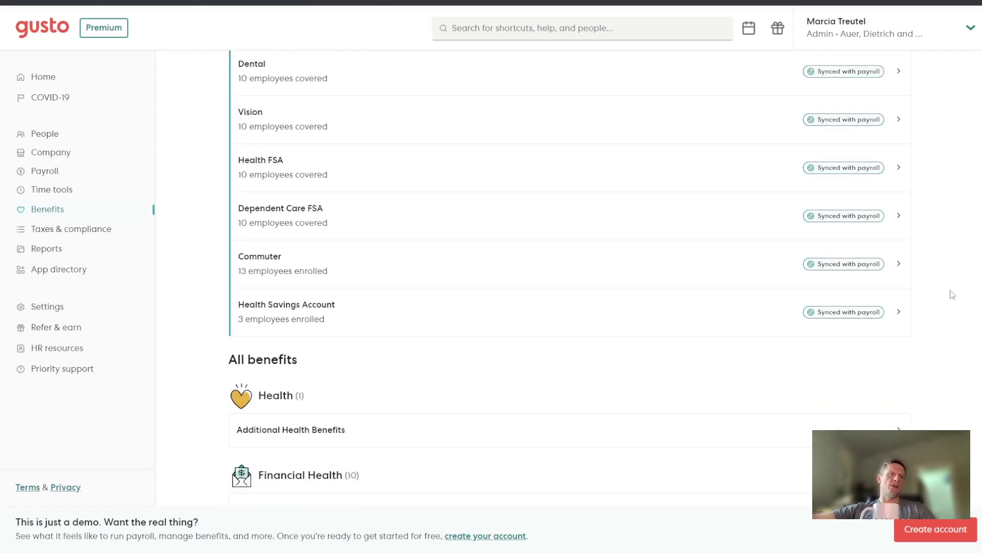
scroll(952, 295, down, 3)
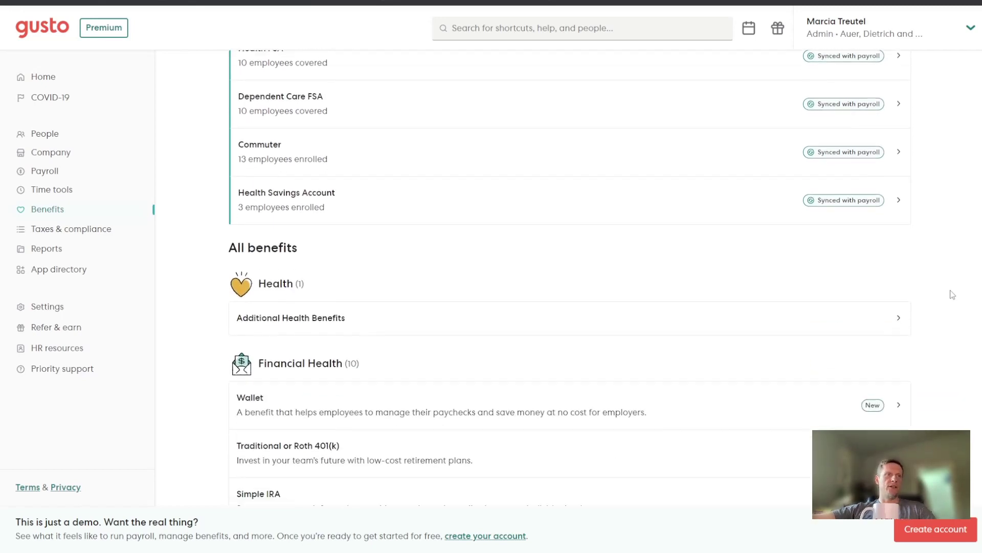
scroll(953, 295, up, 10)
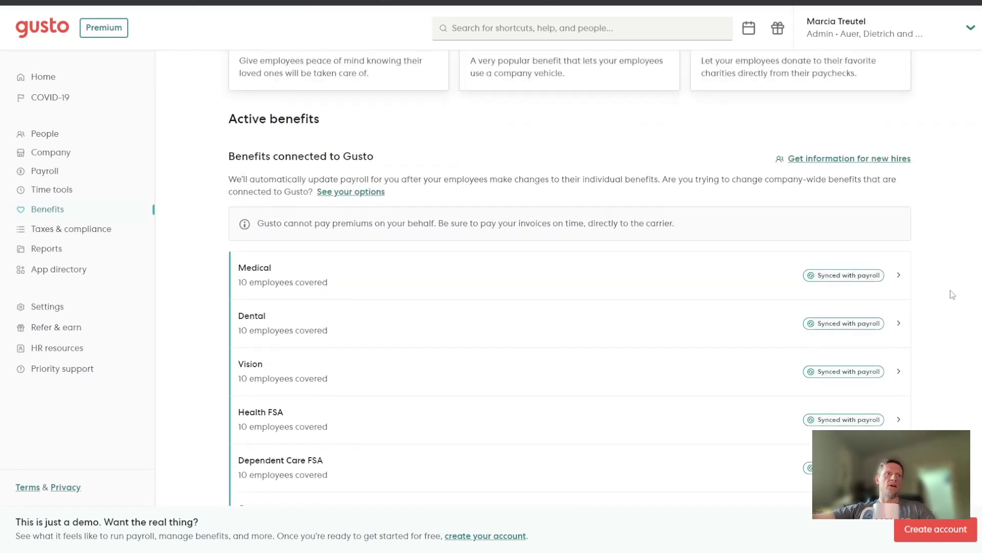
scroll(952, 295, up, 1)
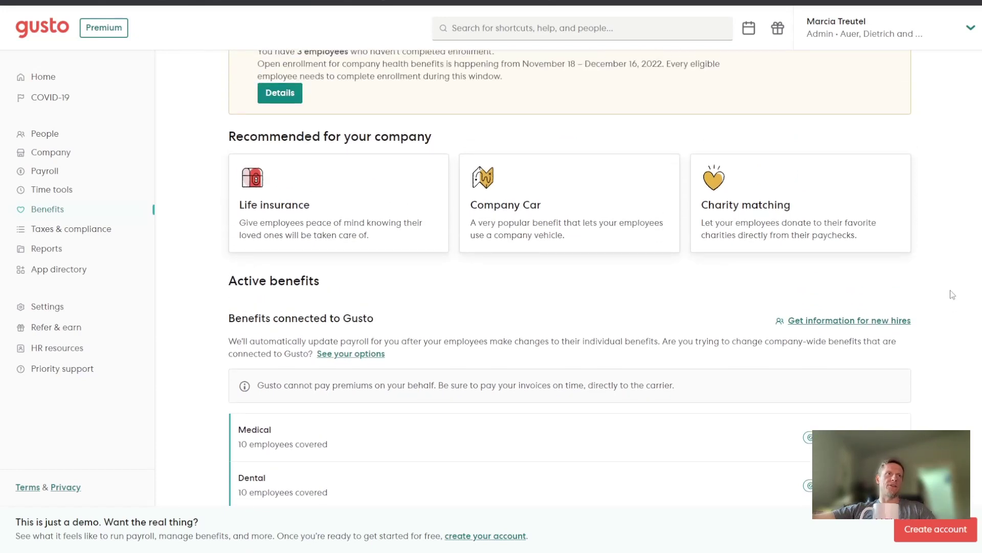
scroll(953, 294, up, 2)
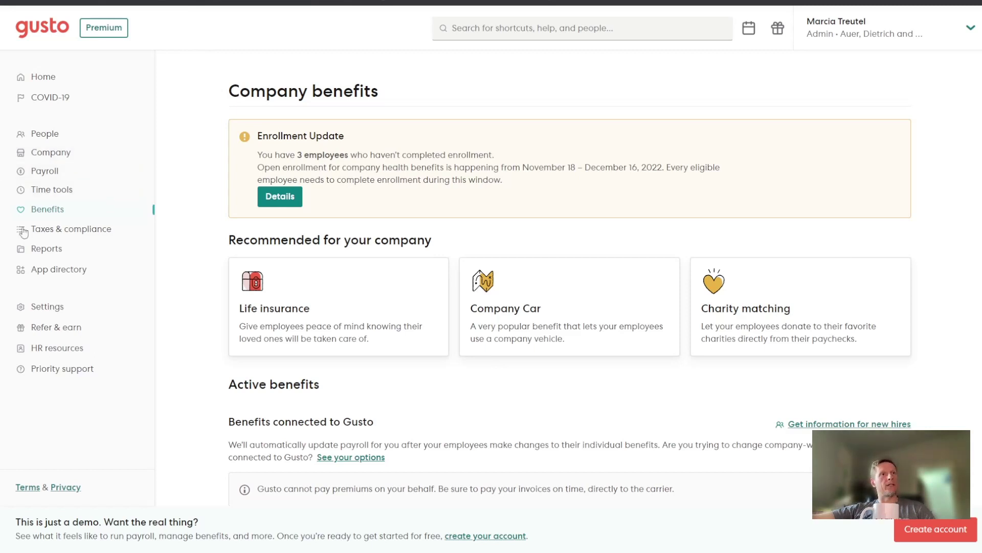
Examine the taxes and compliance overview, including the important dates, quick links, tax credits and harassment prevention training.
click(79, 231)
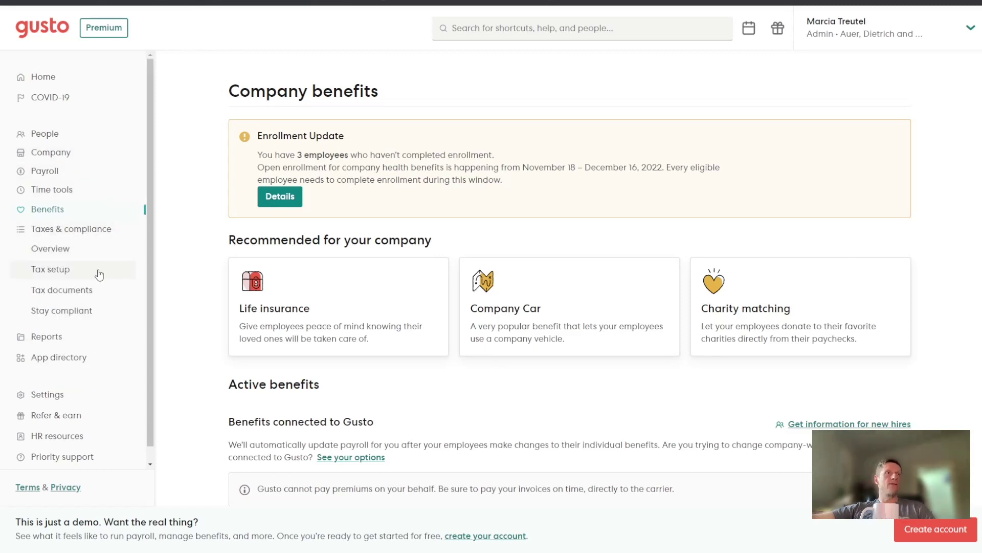
click(57, 257)
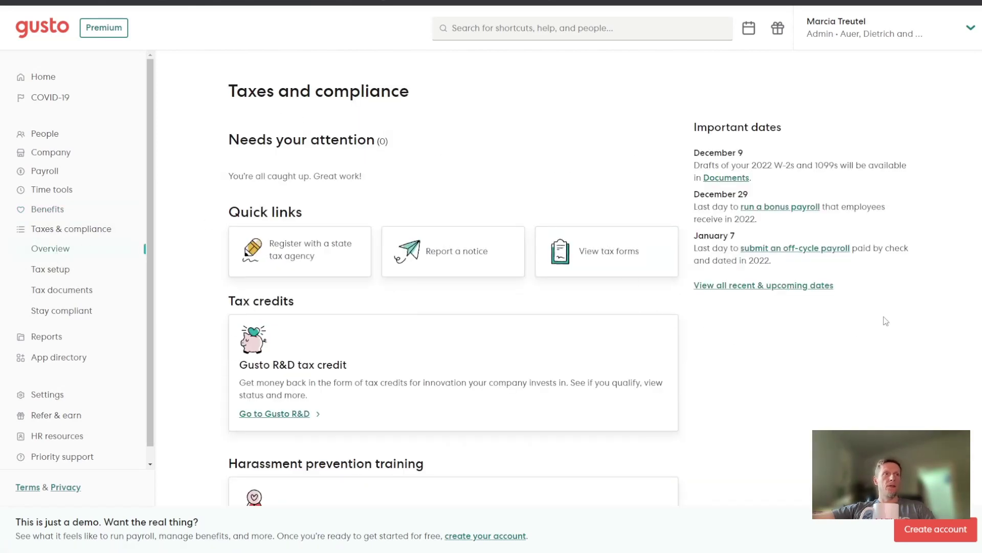
scroll(931, 305, down, 3)
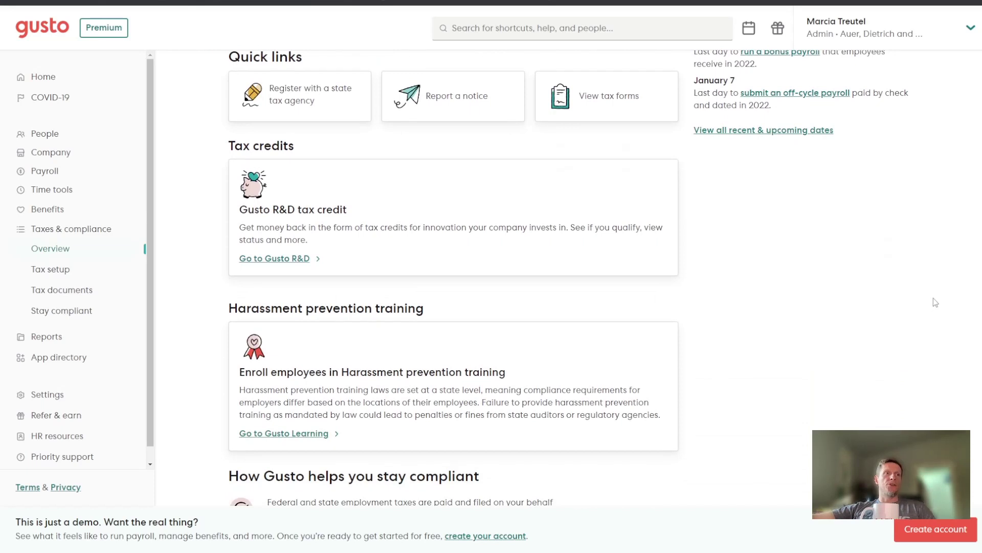
scroll(933, 303, down, 1)
scroll(931, 301, up, 1)
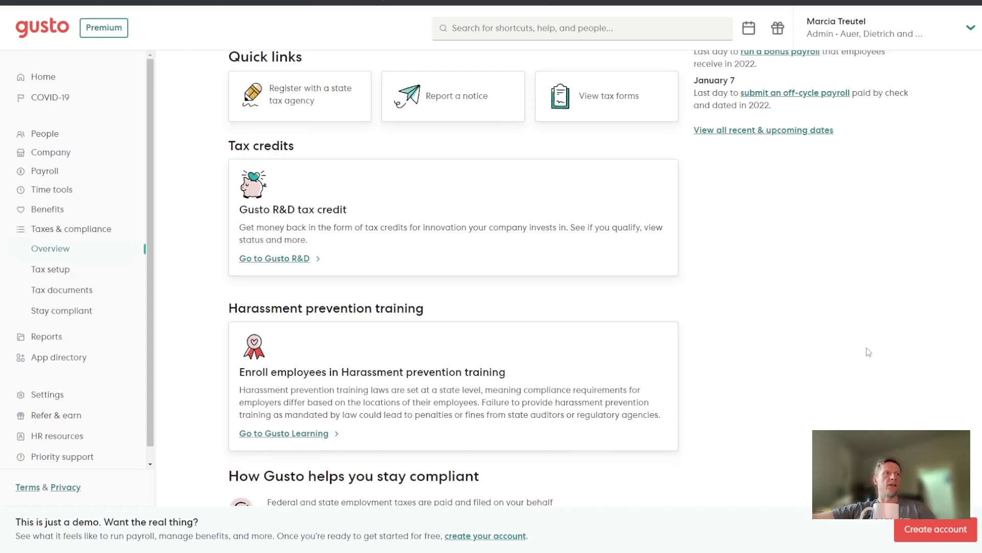
View the federal and California tax setup, and check the federal, state, W-2 and 1099 tax documents.
click(68, 269)
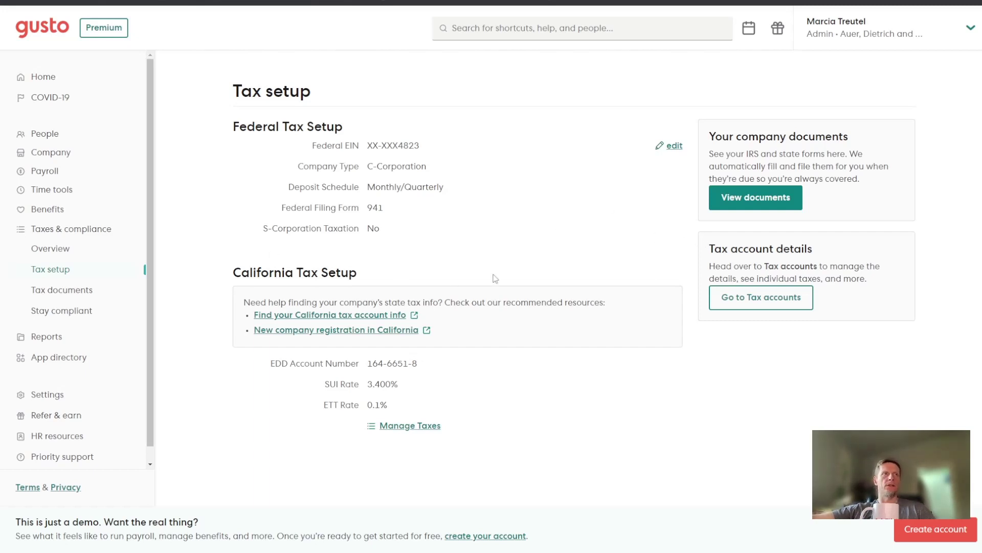
drag(379, 225, 416, 229)
click(65, 291)
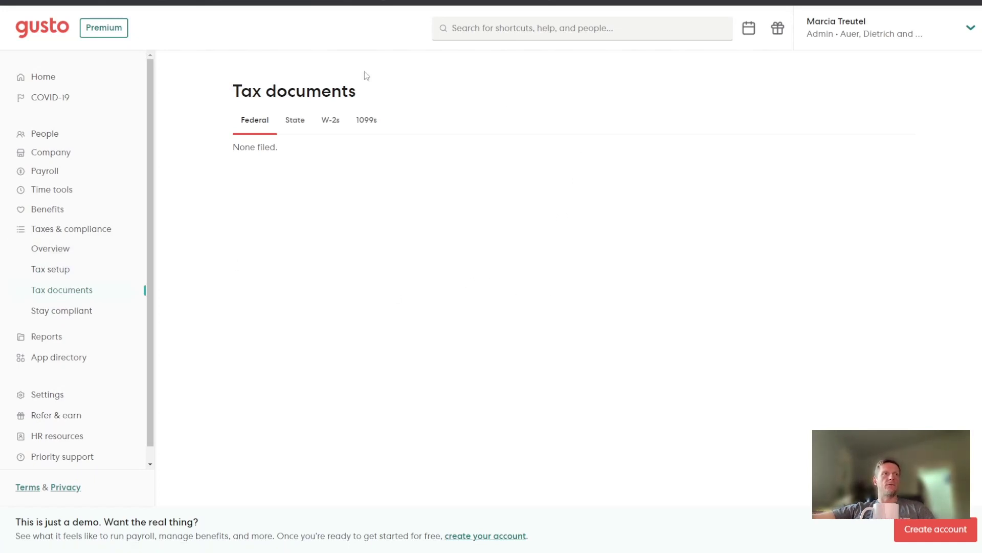
click(296, 123)
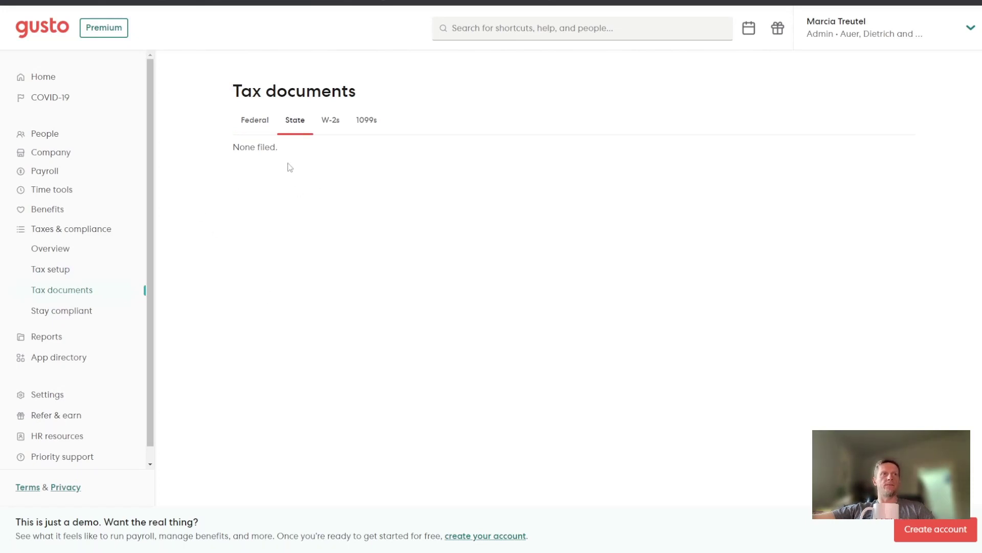
click(331, 122)
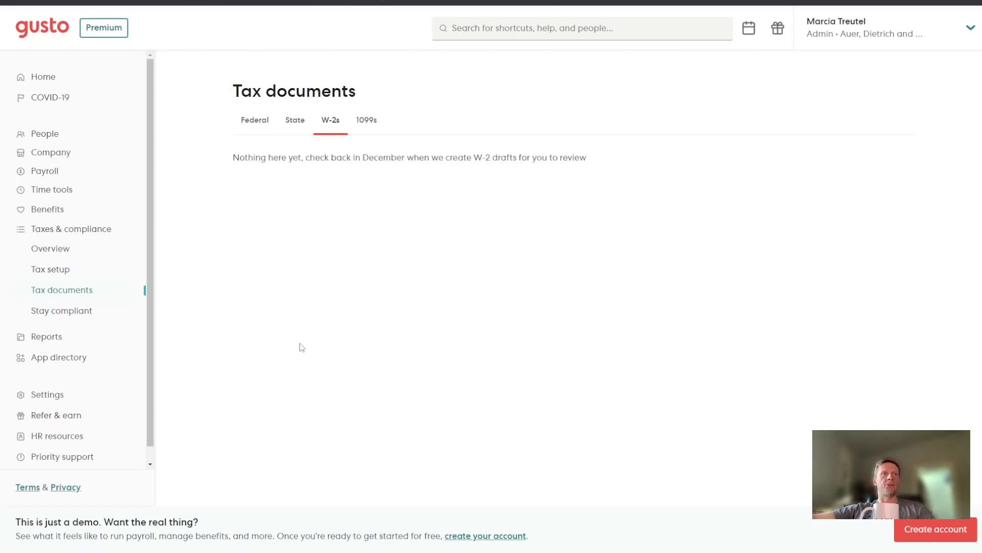
click(365, 120)
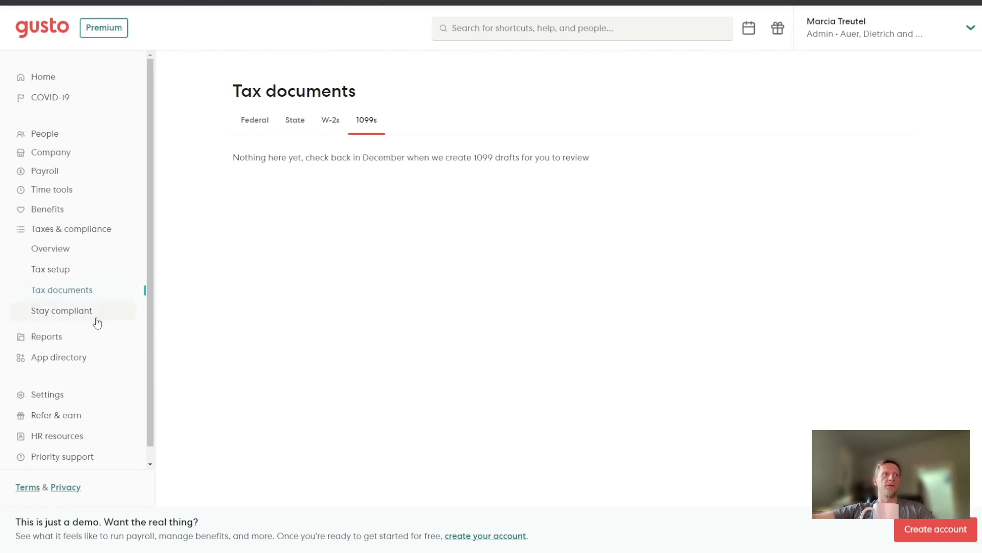
Review the Stay Compliant checklist, and open the reports library.
click(75, 318)
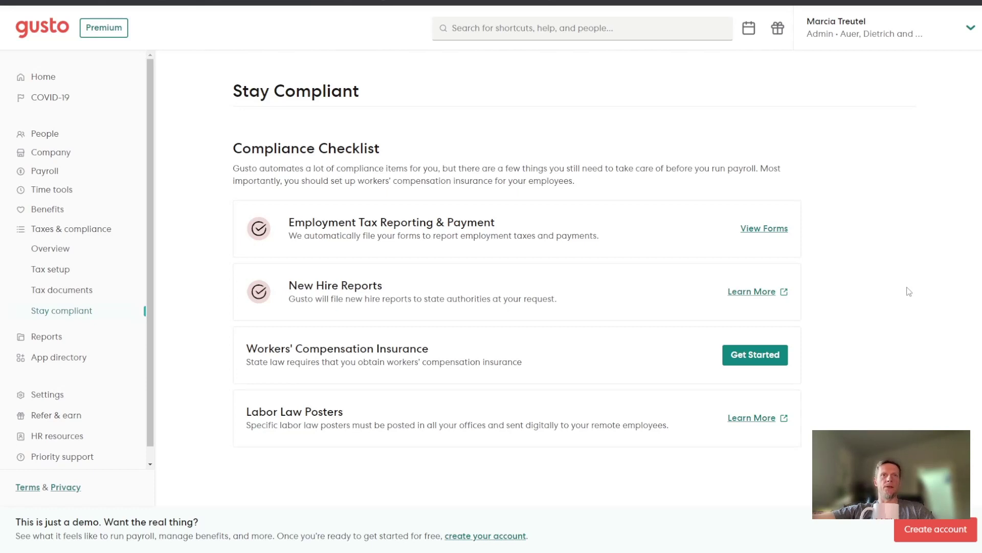
click(47, 233)
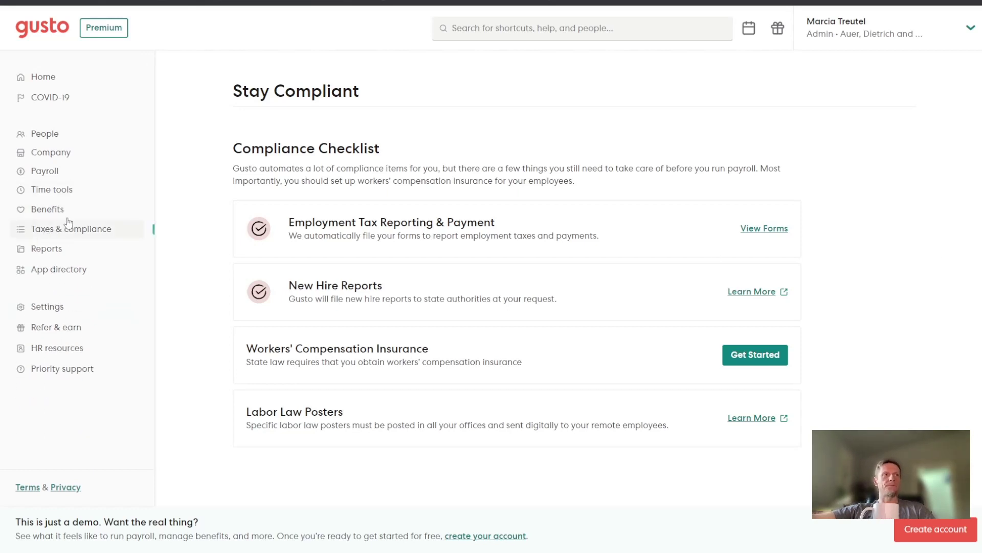
click(41, 251)
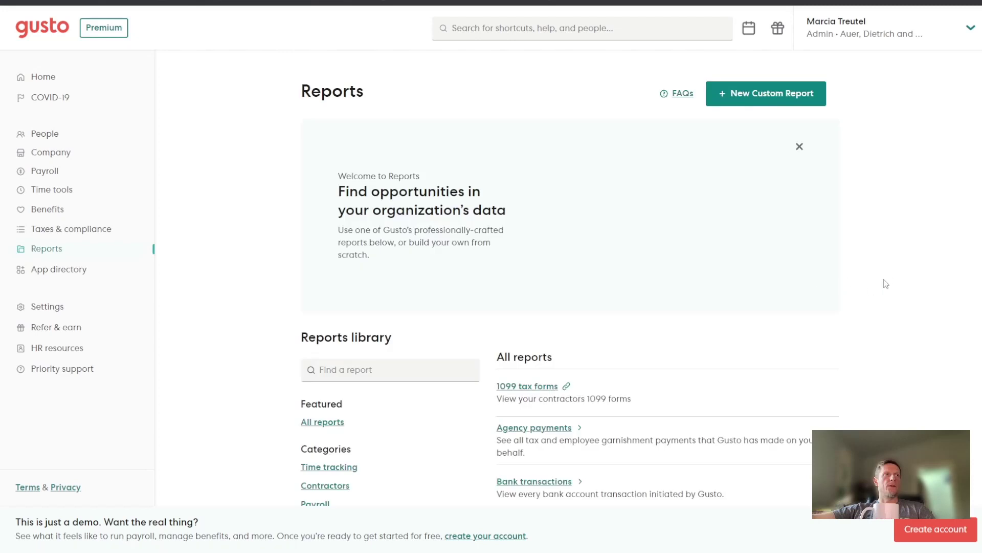
Examine the reports library, including its report categories and the full list of available reports.
scroll(885, 279, down, 2)
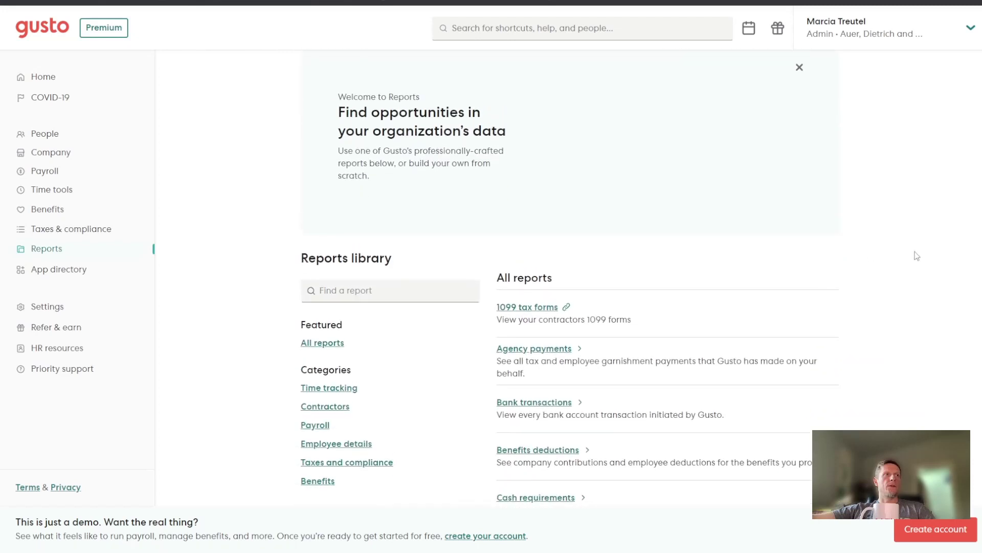
scroll(917, 256, up, 2)
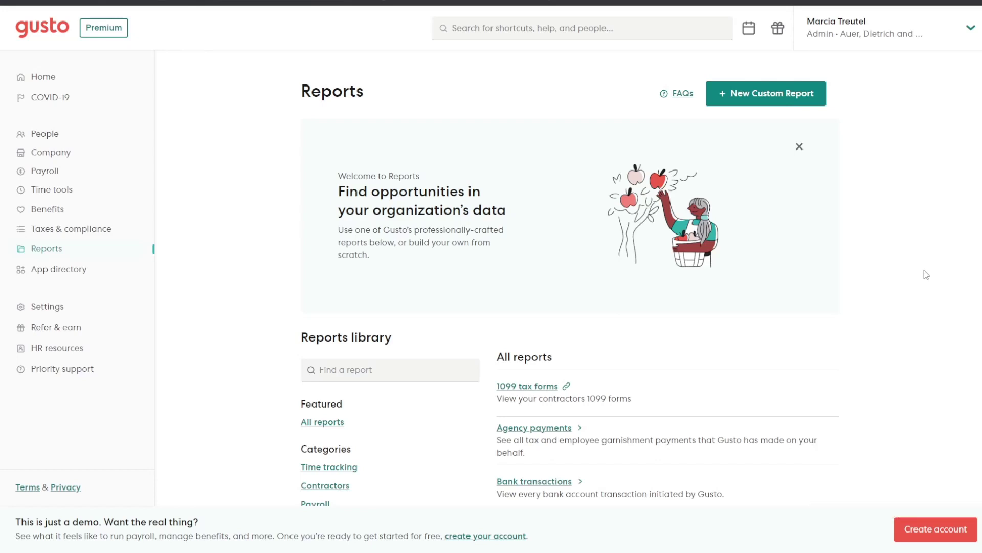
scroll(917, 257, down, 2)
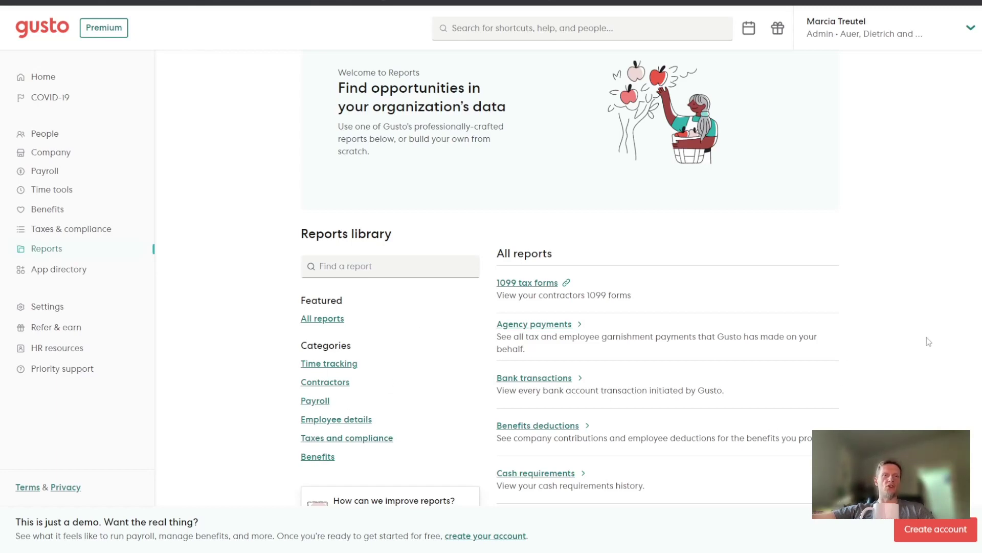
scroll(928, 307, up, 2)
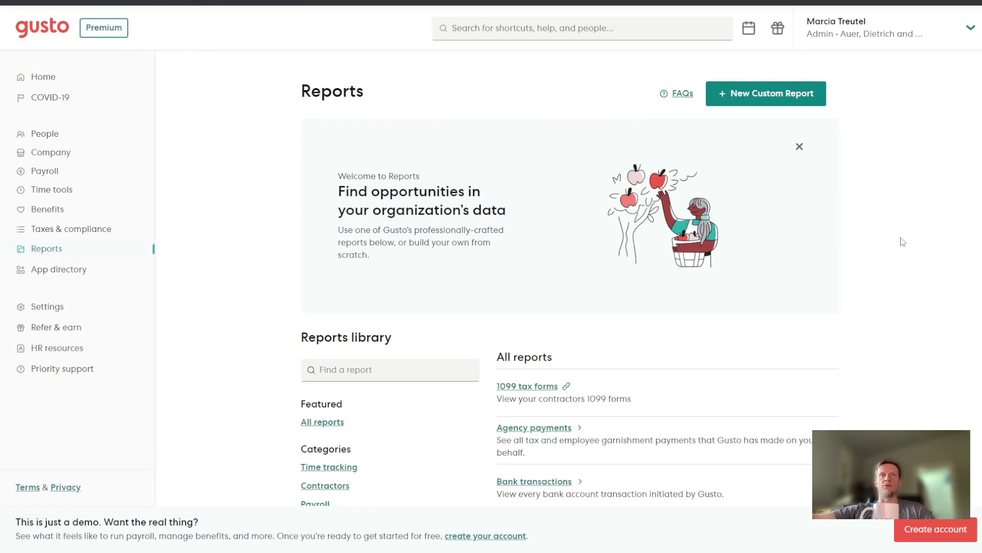
Open the app directory and browse the new apps that can be integrated with Gusto.
click(58, 274)
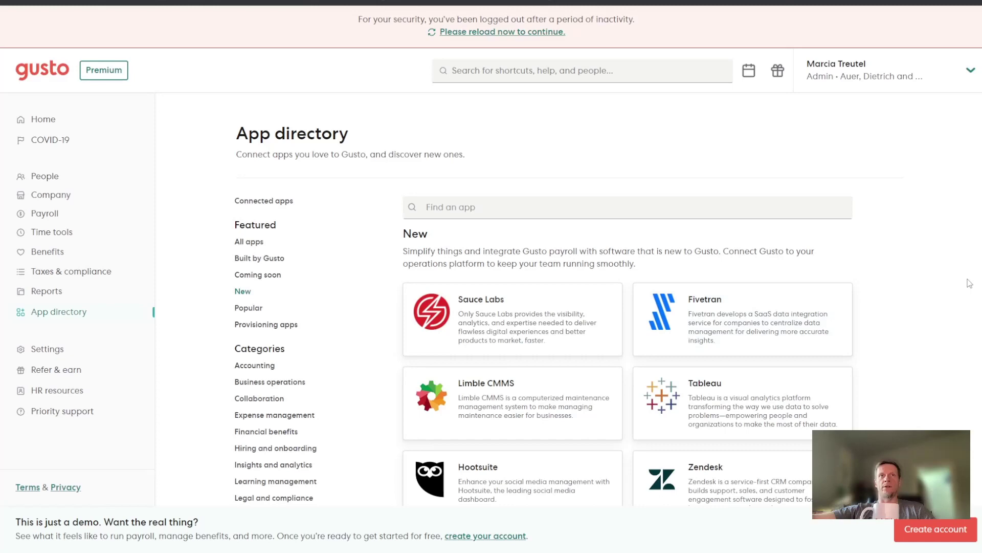
scroll(952, 264, down, 4)
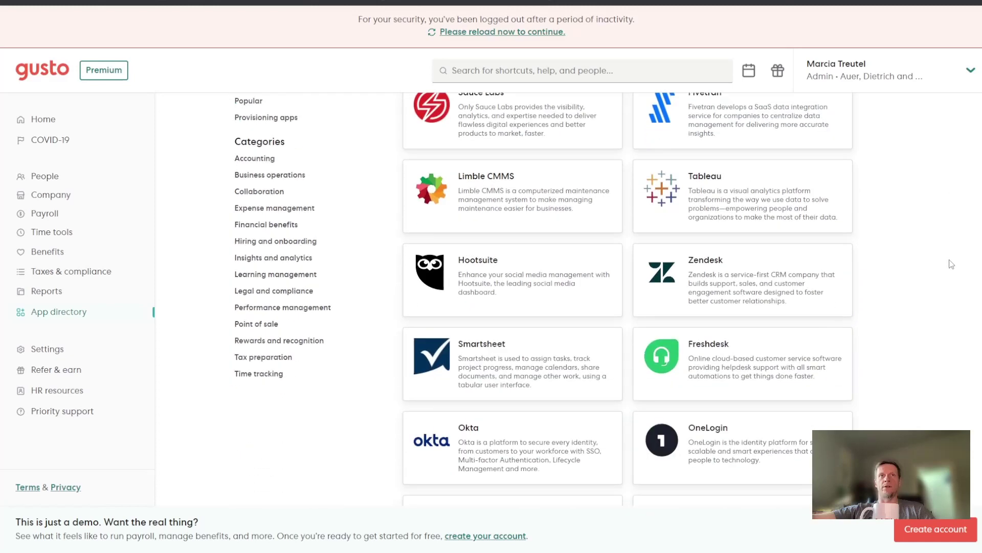
scroll(952, 264, down, 4)
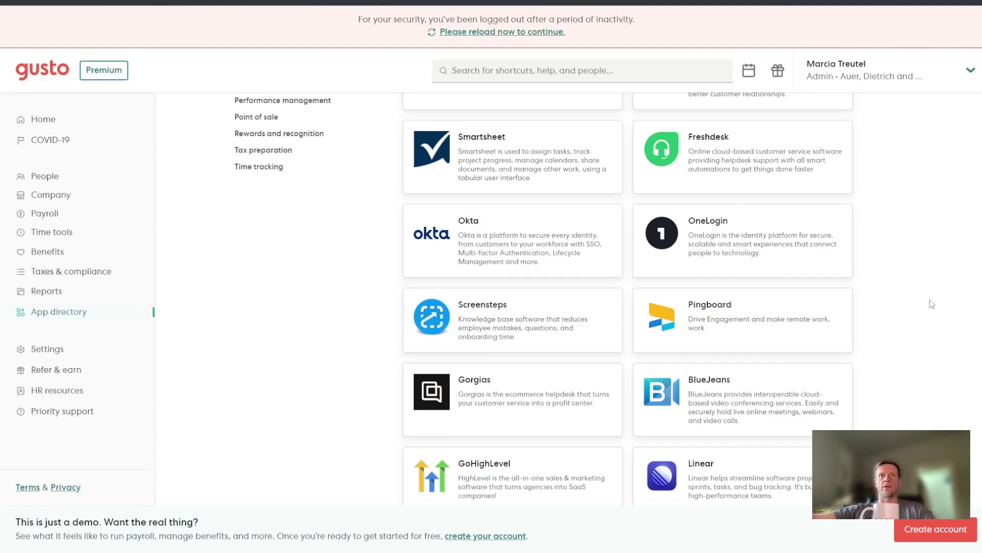
scroll(929, 302, down, 2)
scroll(930, 303, up, 4)
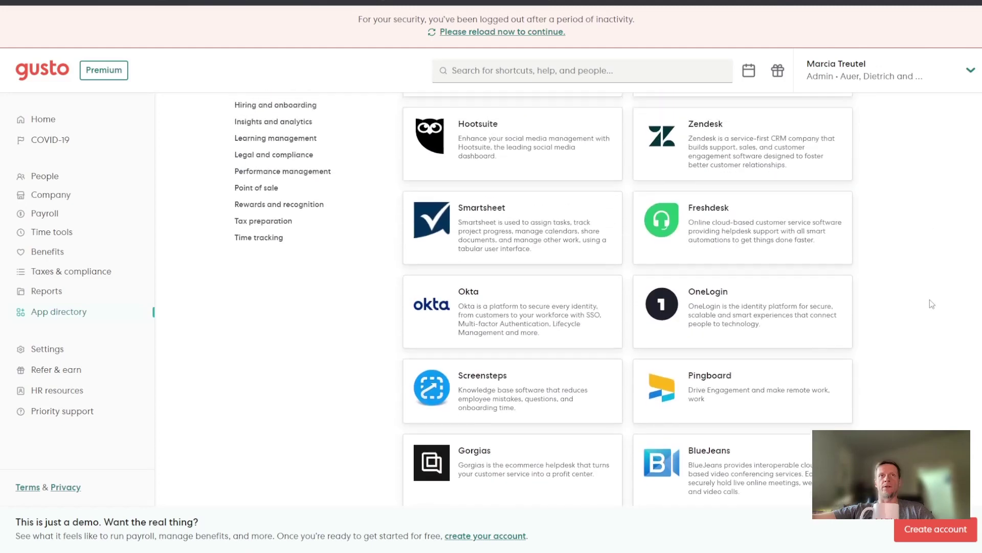
scroll(931, 303, up, 5)
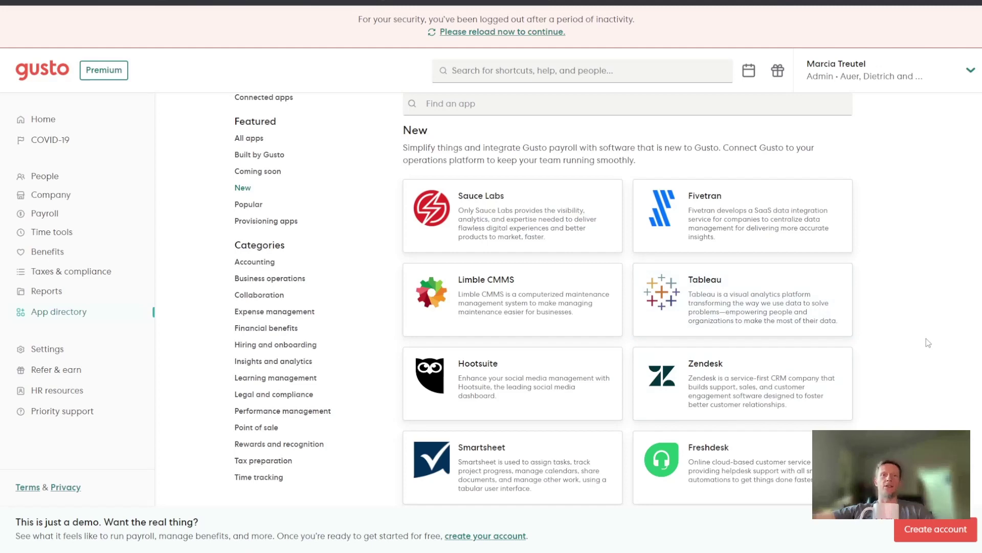
scroll(929, 356, down, 5)
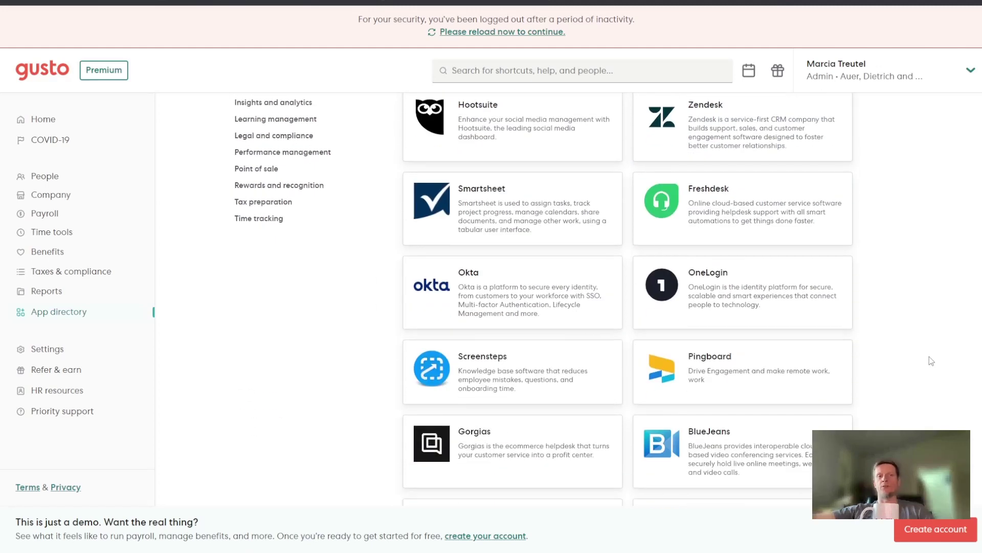
scroll(945, 343, down, 3)
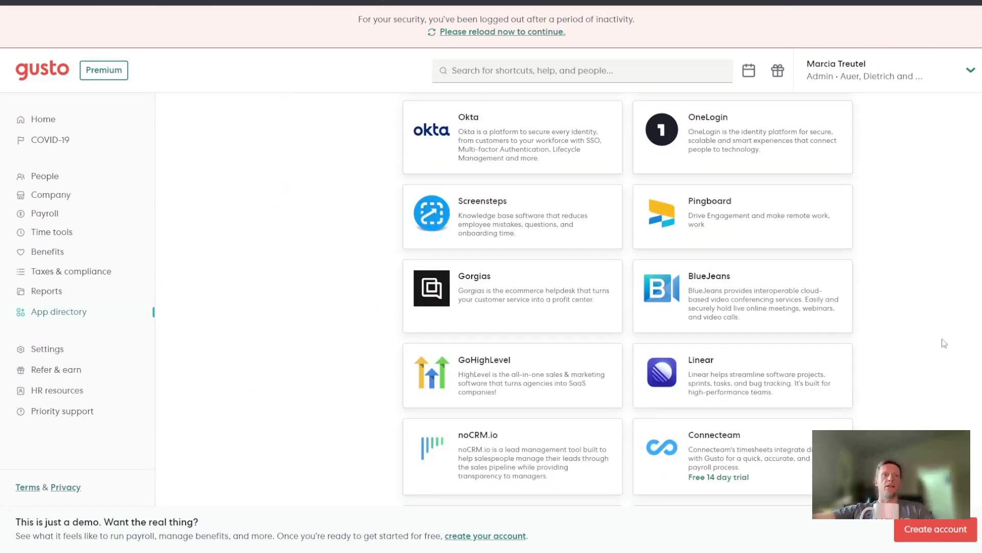
scroll(944, 343, down, 5)
scroll(944, 343, up, 13)
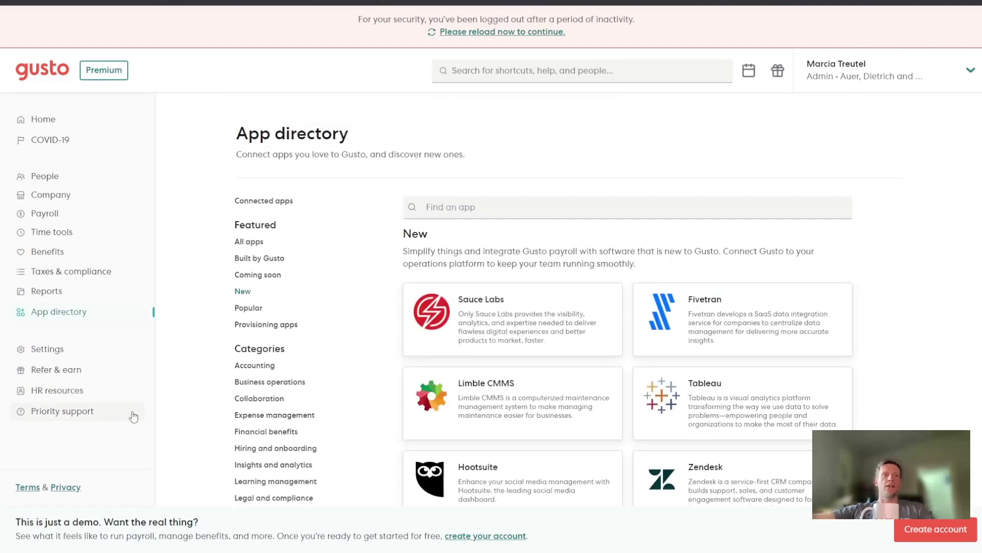
Open the account settings and examine the profile's login, 2-step verification and personal details.
click(48, 351)
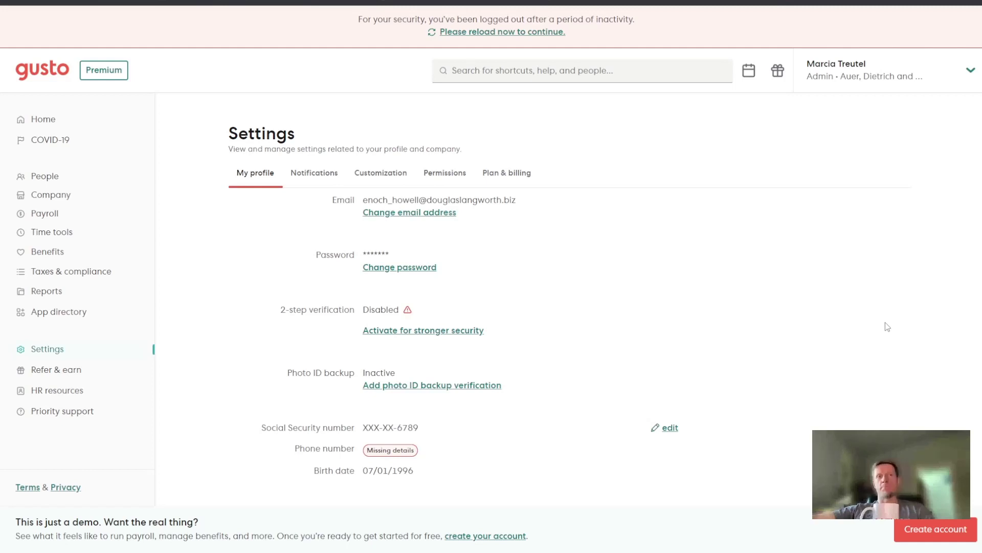
scroll(884, 294, down, 2)
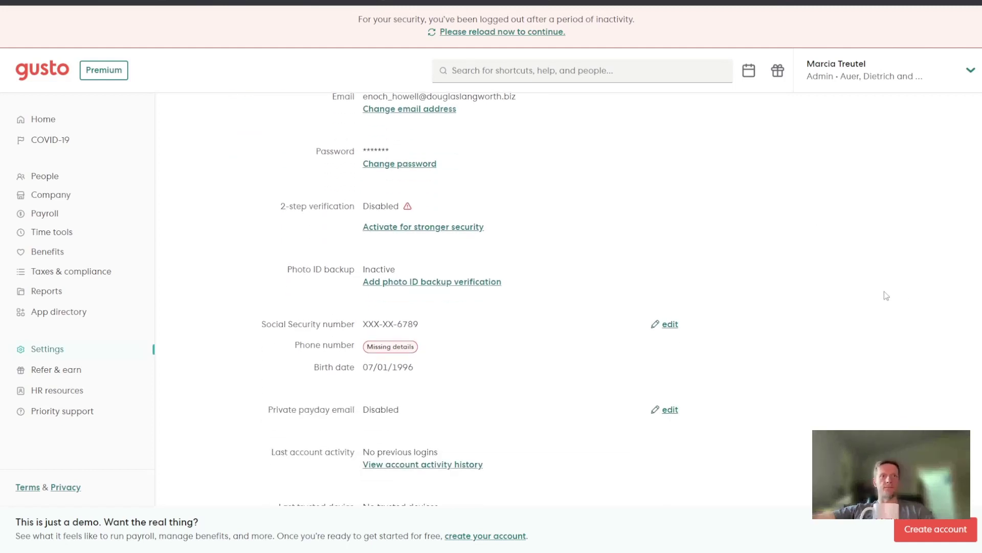
scroll(886, 290, down, 1)
scroll(845, 355, up, 3)
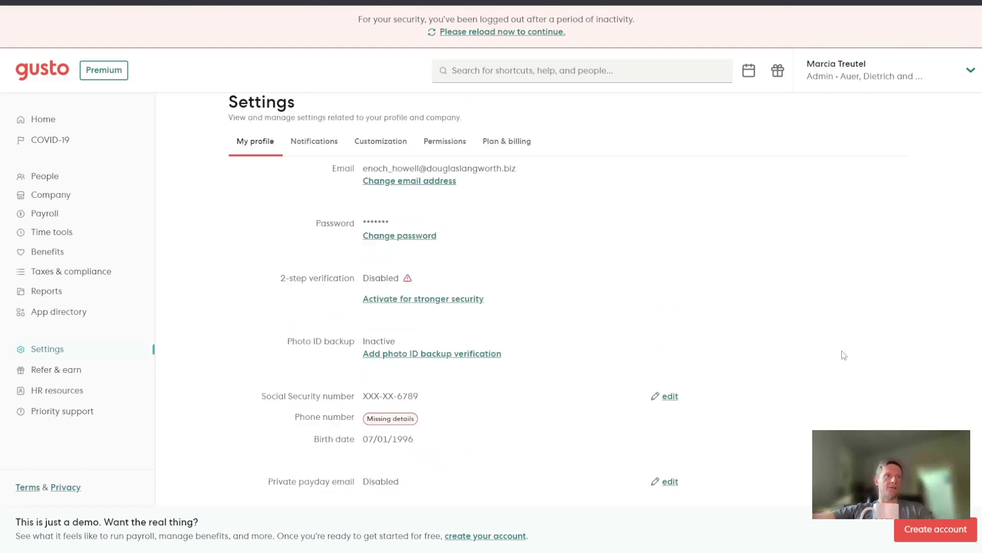
scroll(844, 356, up, 1)
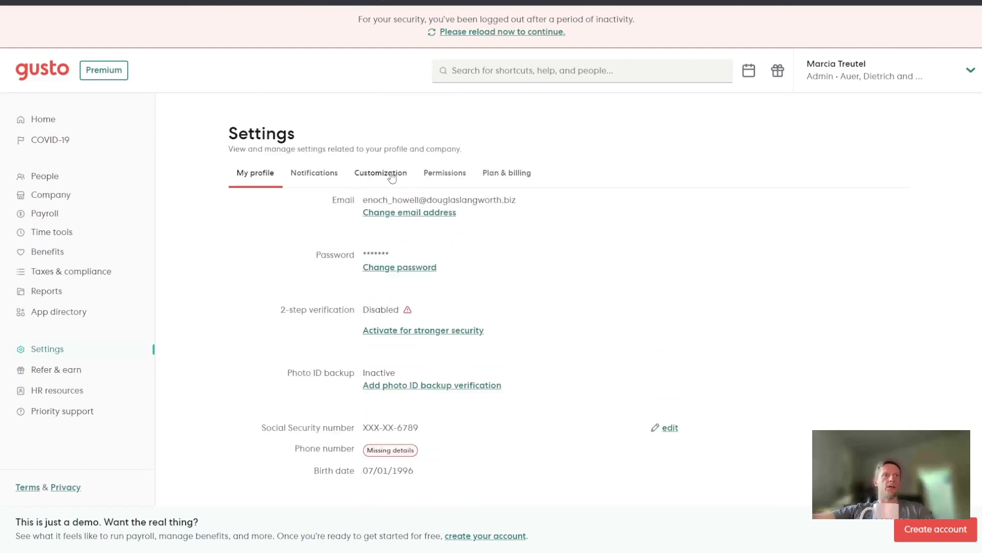
View the notification, customization and permissions settings in turn.
click(325, 179)
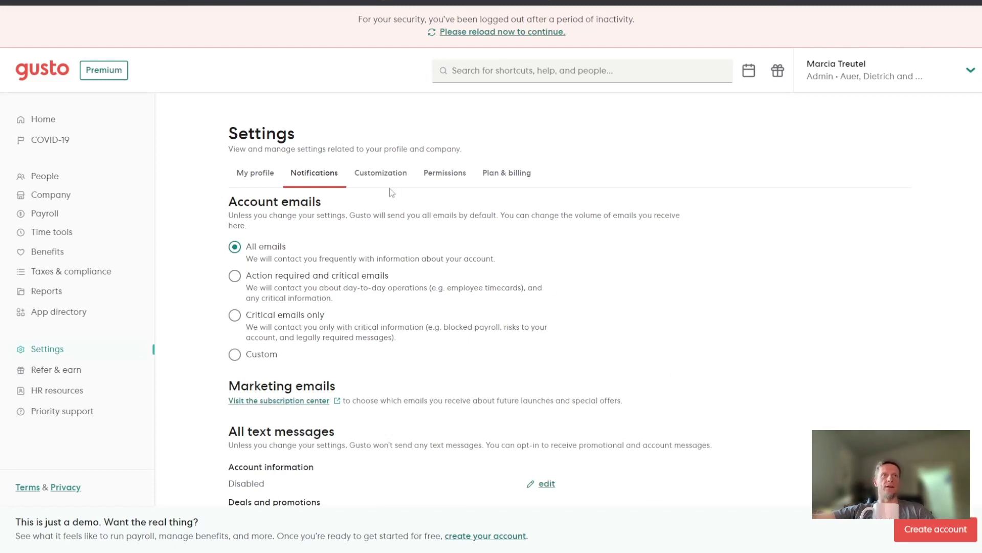
click(383, 174)
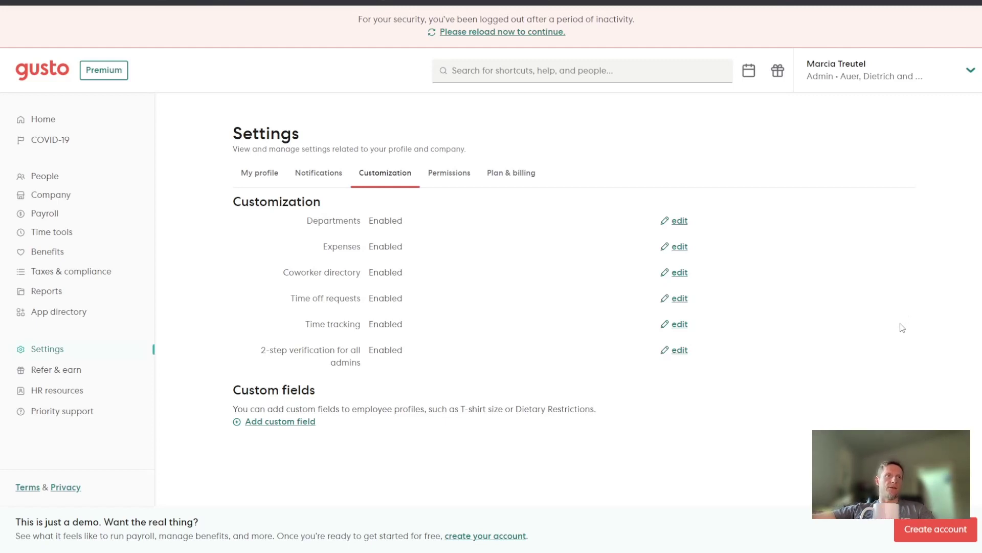
click(455, 177)
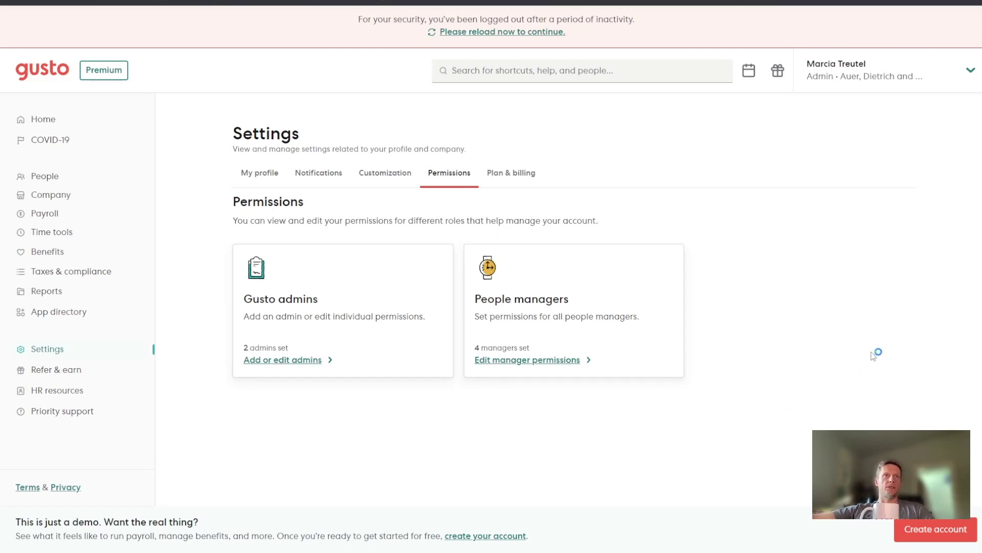
View the plan and billing settings, check the Gusto invoices and return to the billing overview.
click(511, 174)
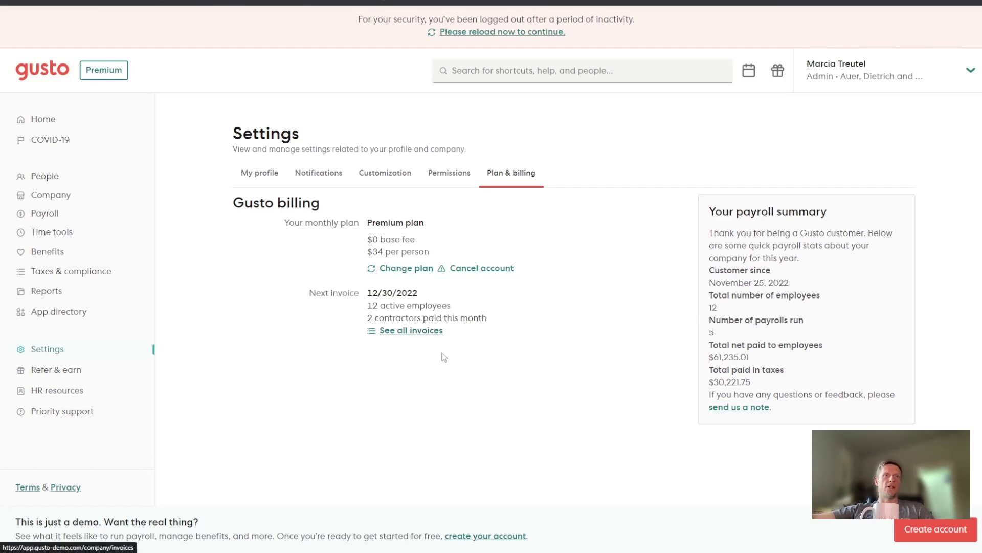
click(428, 333)
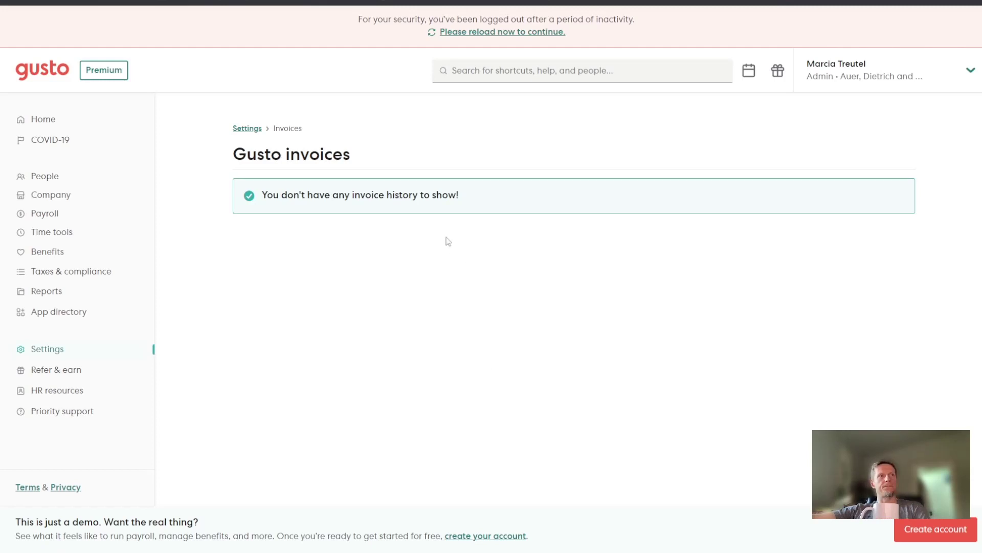
click(241, 129)
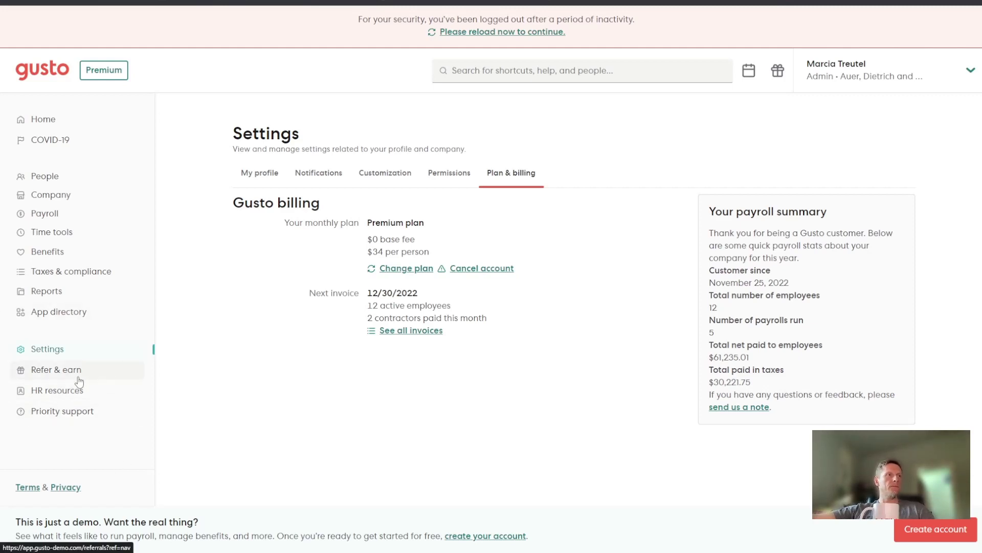
View the Refer & earn program, and examine the resources offered in the HR Resource Center.
click(50, 375)
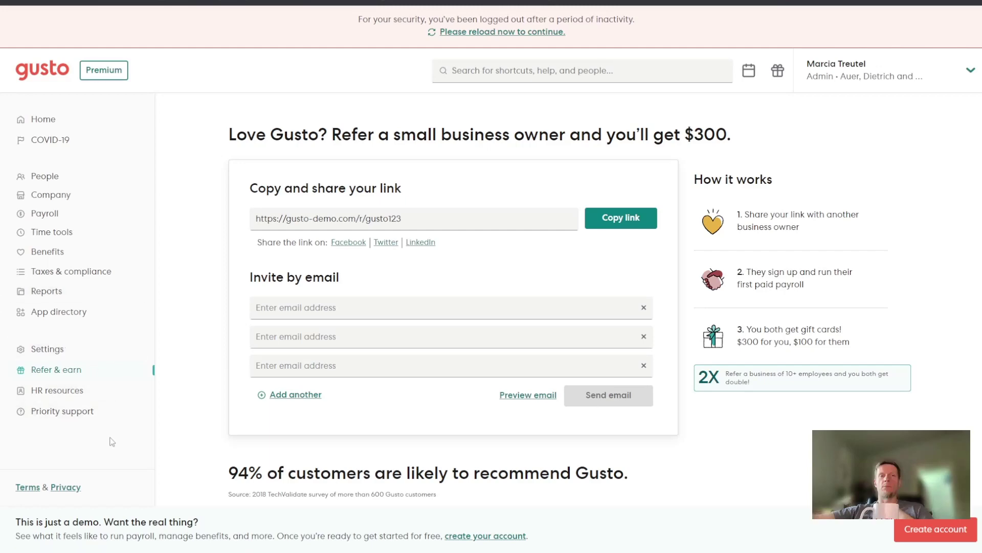
click(45, 394)
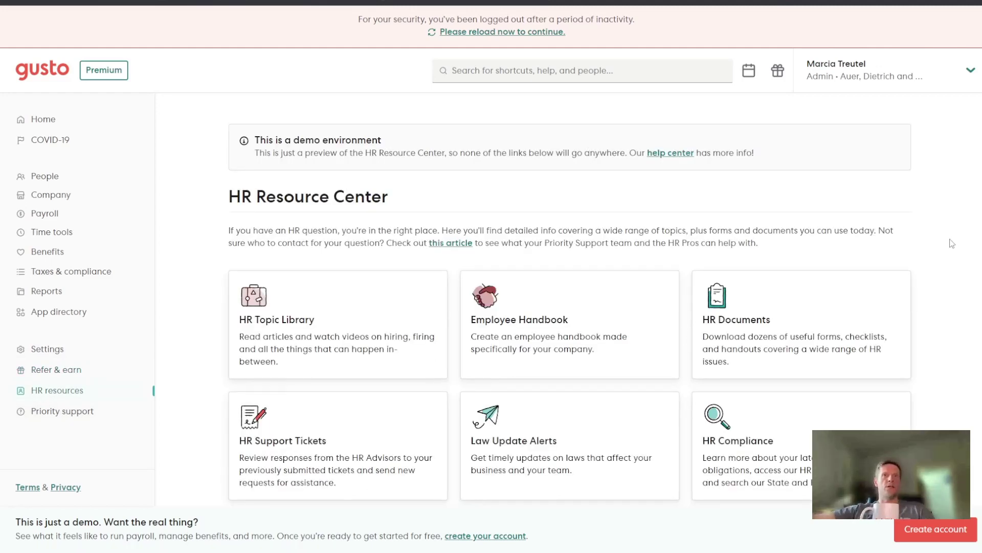
scroll(960, 266, down, 1)
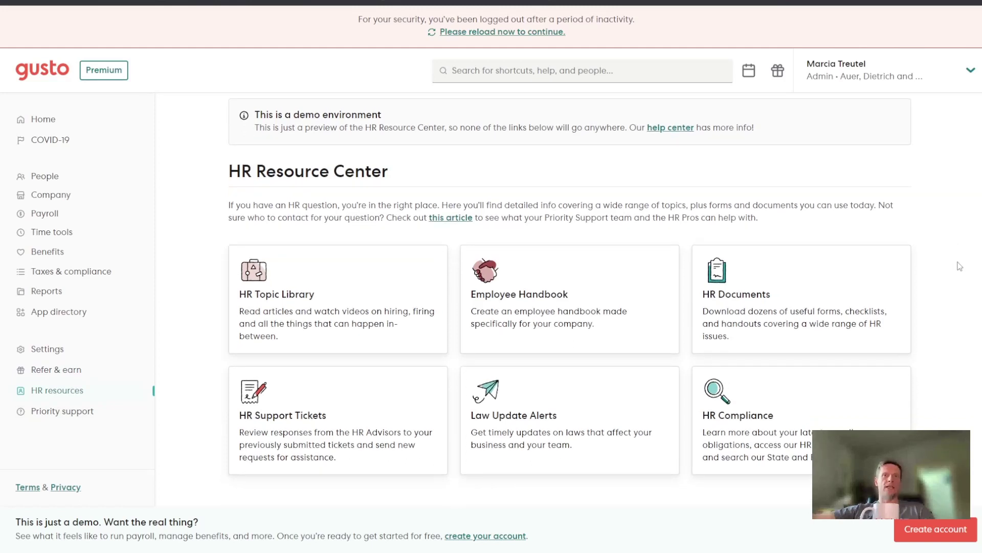
scroll(945, 319, up, 1)
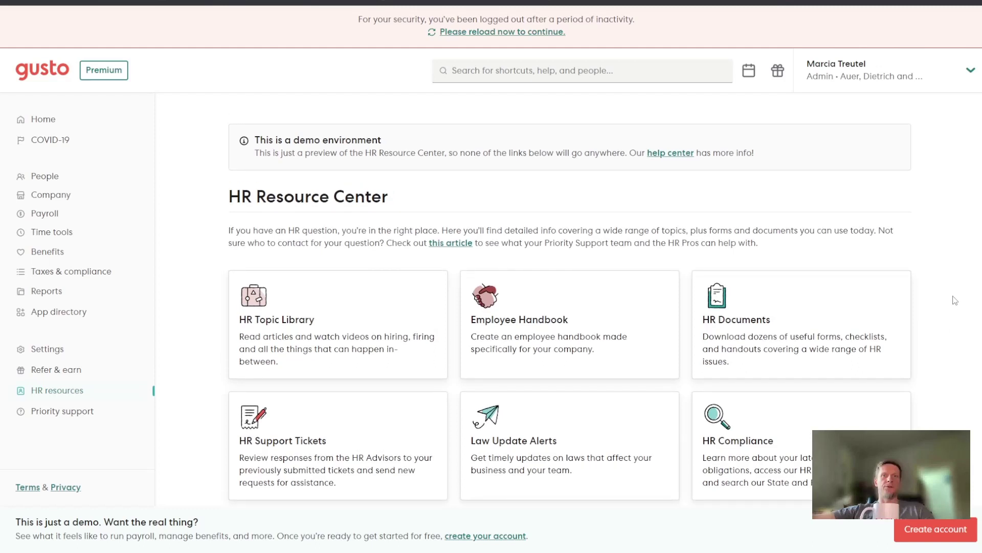
scroll(950, 298, down, 1)
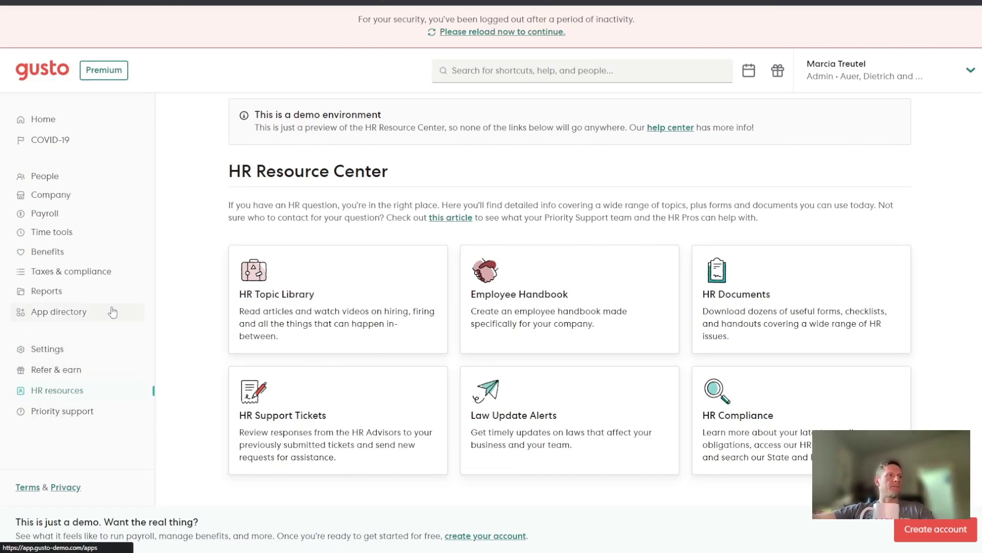
Open Priority support and examine its contact options, answer search and common actions.
click(60, 413)
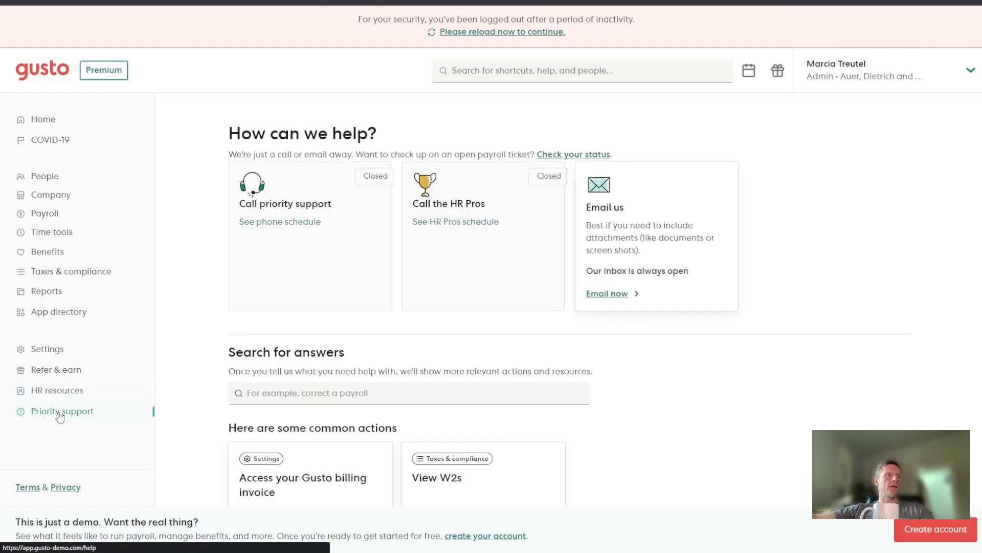
scroll(821, 283, down, 1)
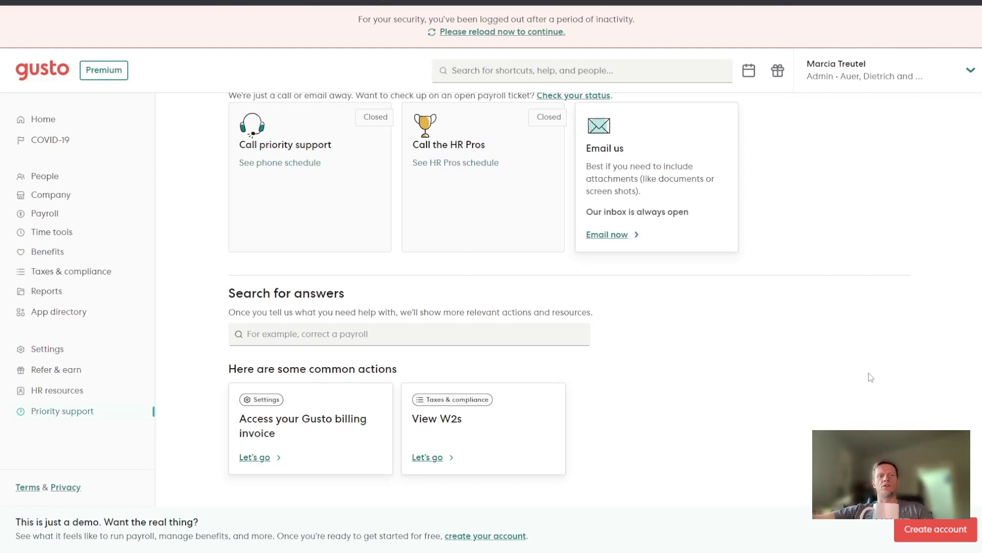
scroll(871, 378, up, 1)
scroll(871, 377, down, 1)
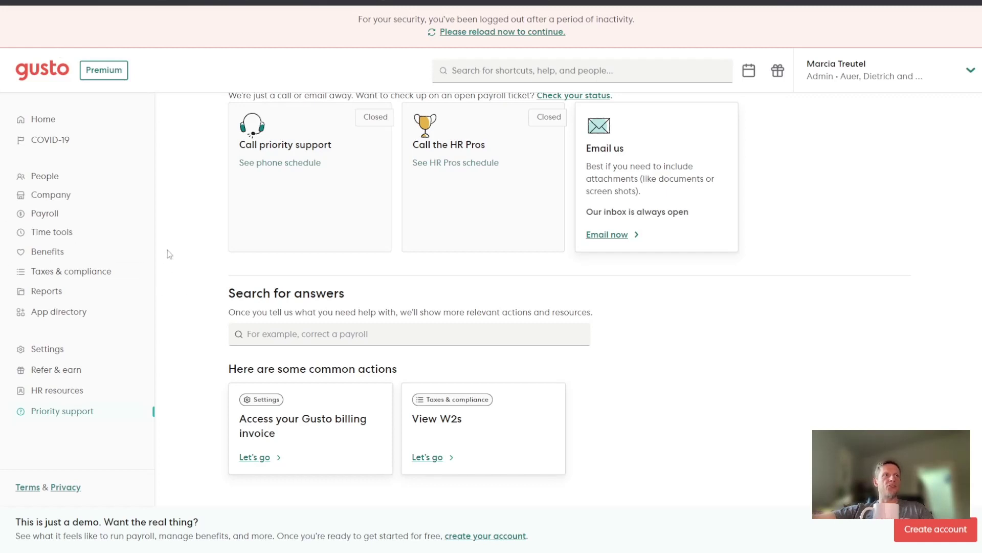
Review the list of active team members under People, and open the options for adding a team member.
click(42, 179)
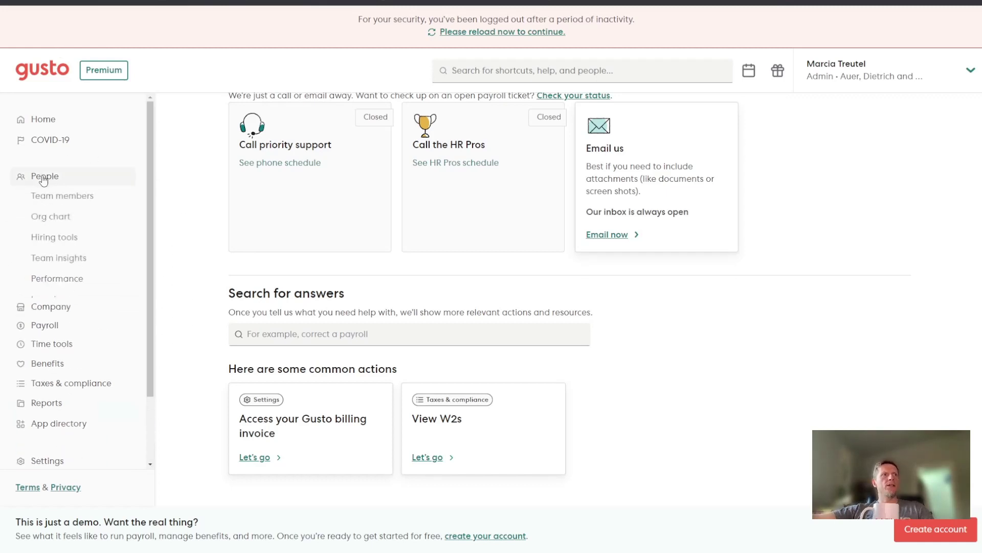
click(84, 204)
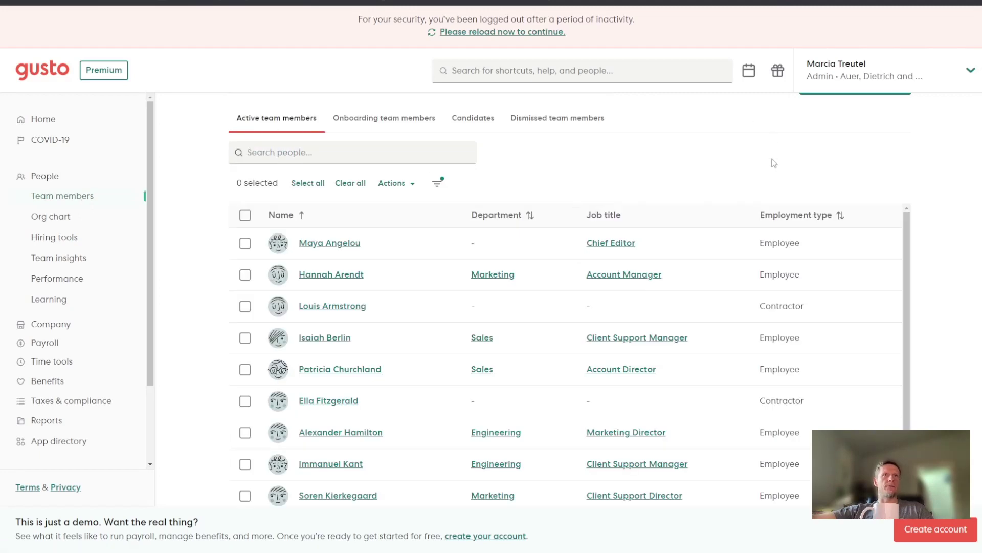
scroll(937, 213, down, 3)
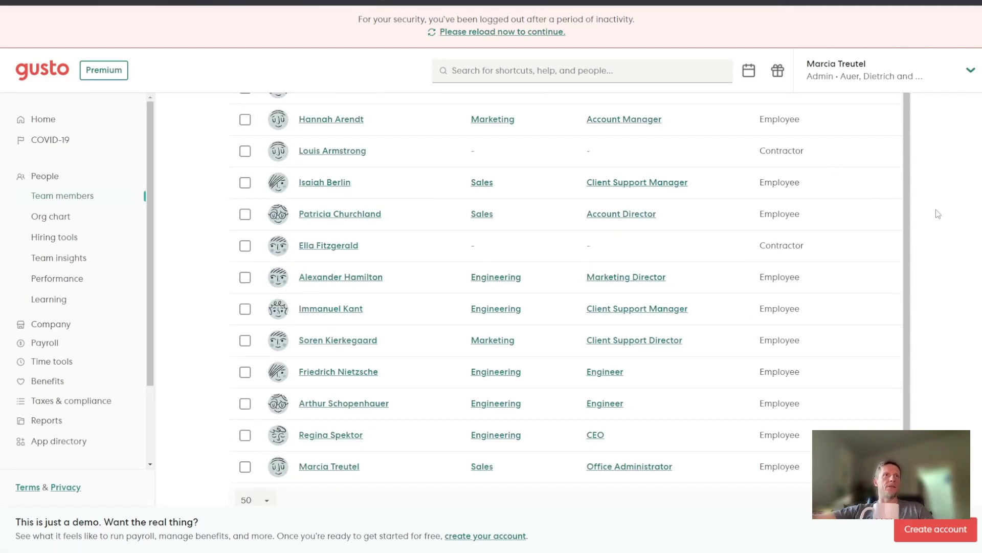
scroll(336, 118, up, 5)
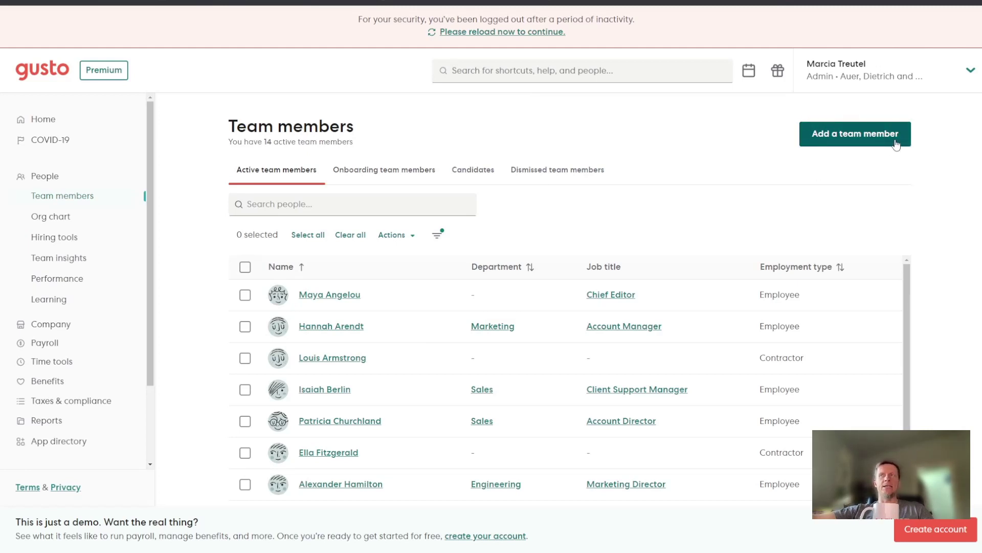
click(849, 134)
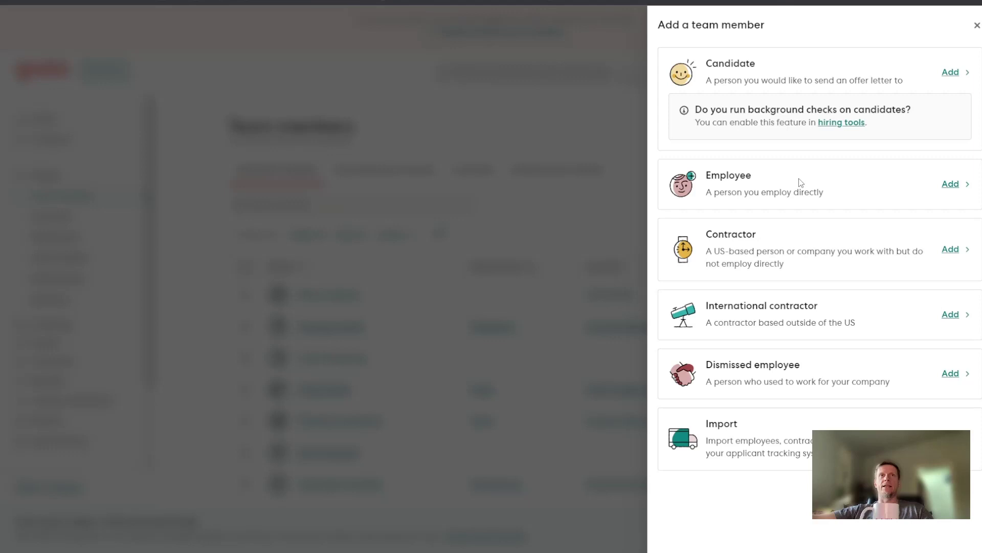
Examine the form for adding an employee, including its basics, compensation fields and employee type options, and close it without adding anyone.
click(952, 185)
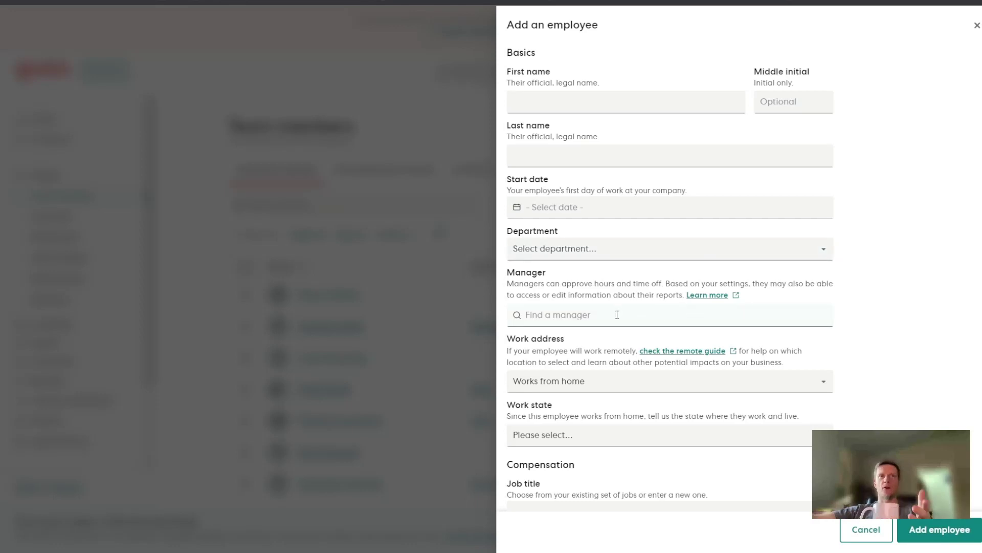
scroll(840, 361, down, 1)
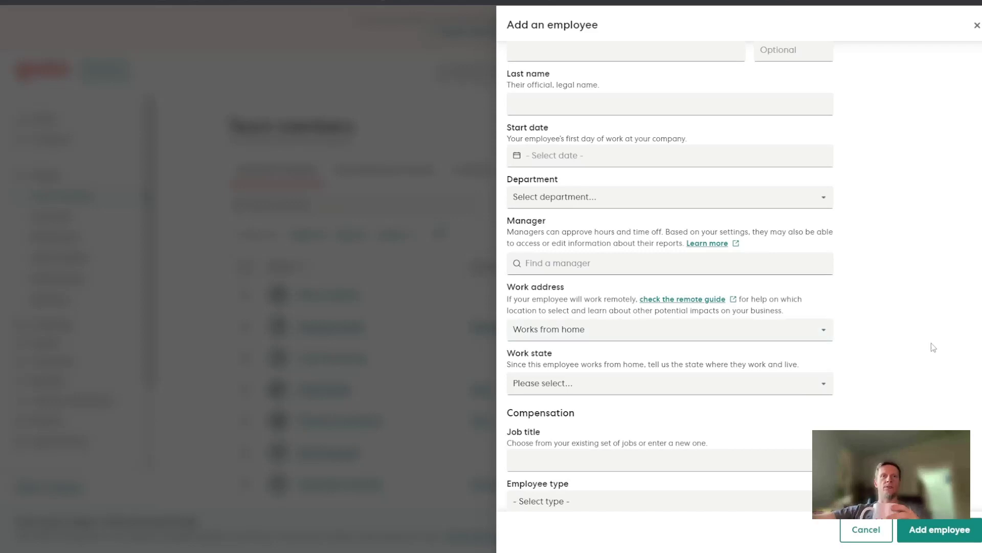
scroll(931, 343, down, 3)
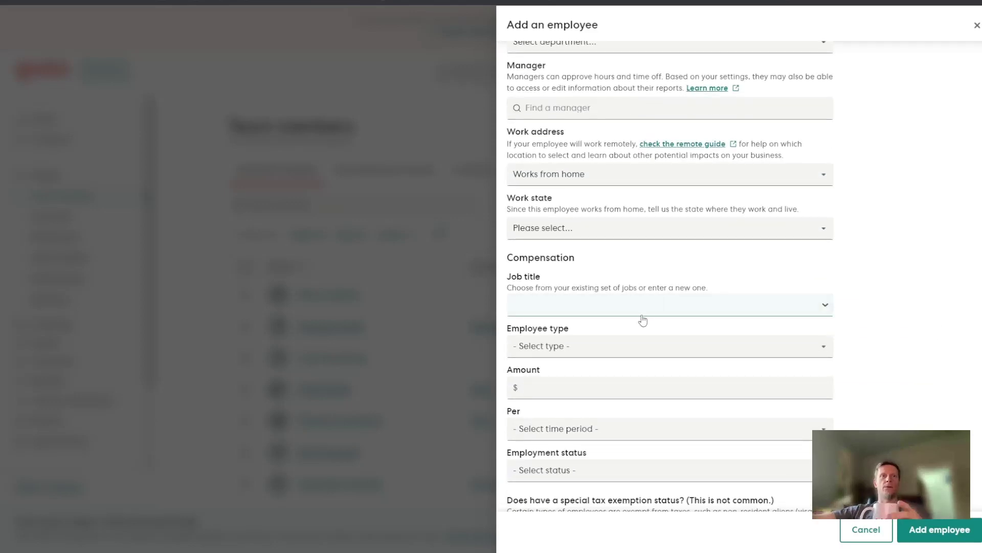
scroll(640, 347, down, 1)
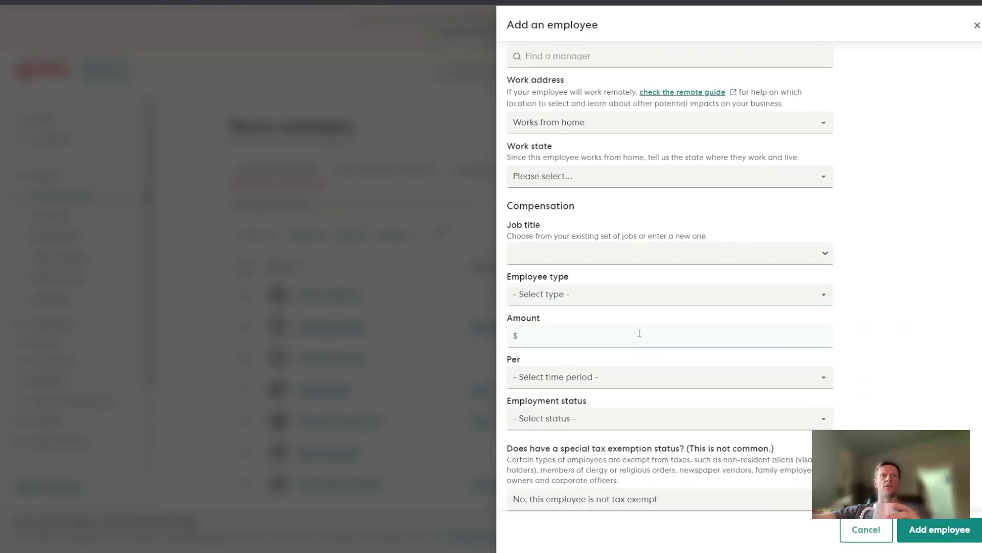
click(782, 299)
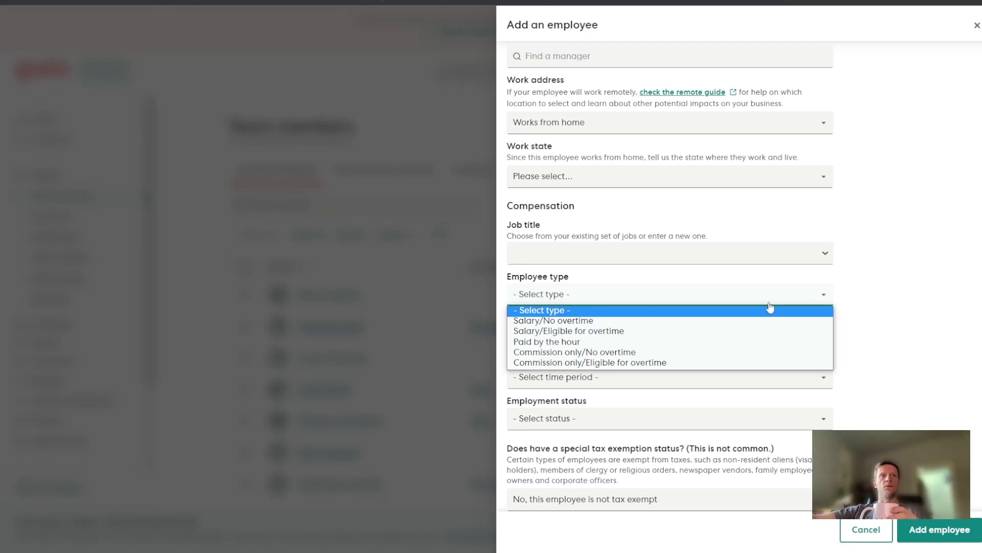
click(933, 306)
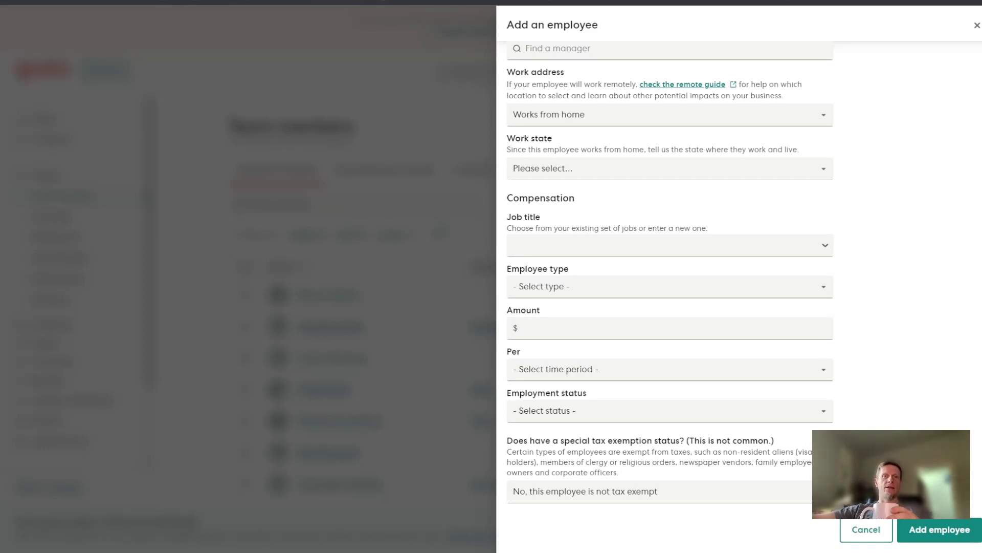
scroll(923, 296, up, 4)
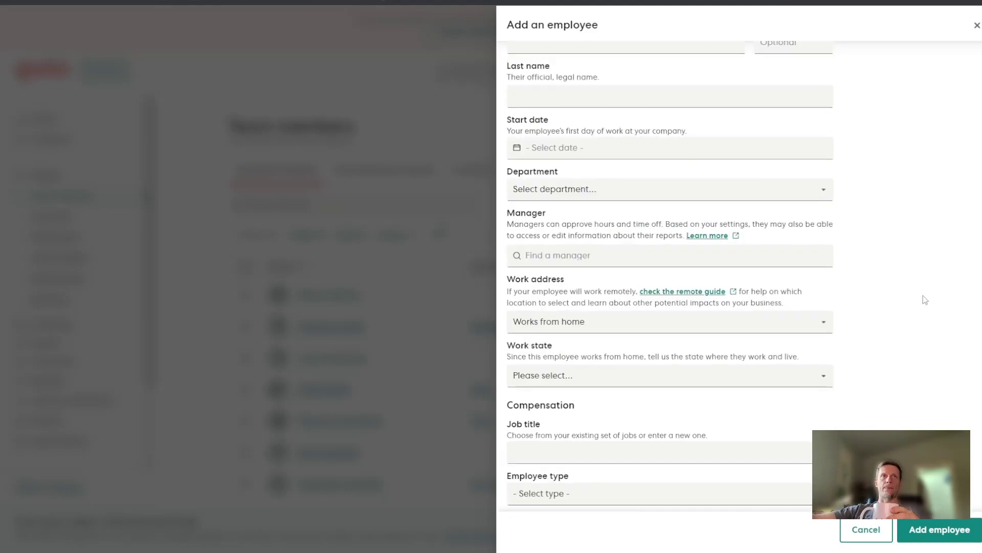
scroll(923, 295, down, 4)
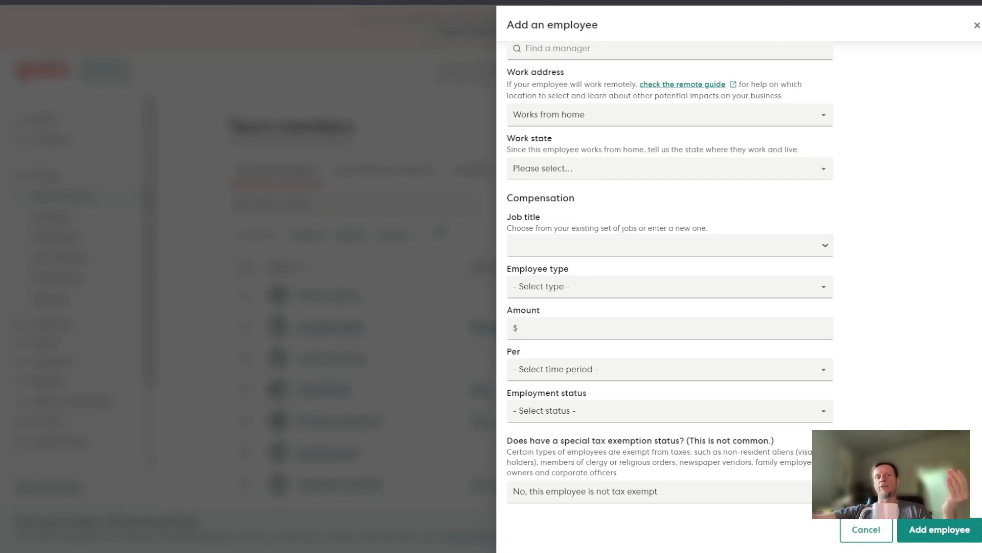
click(978, 26)
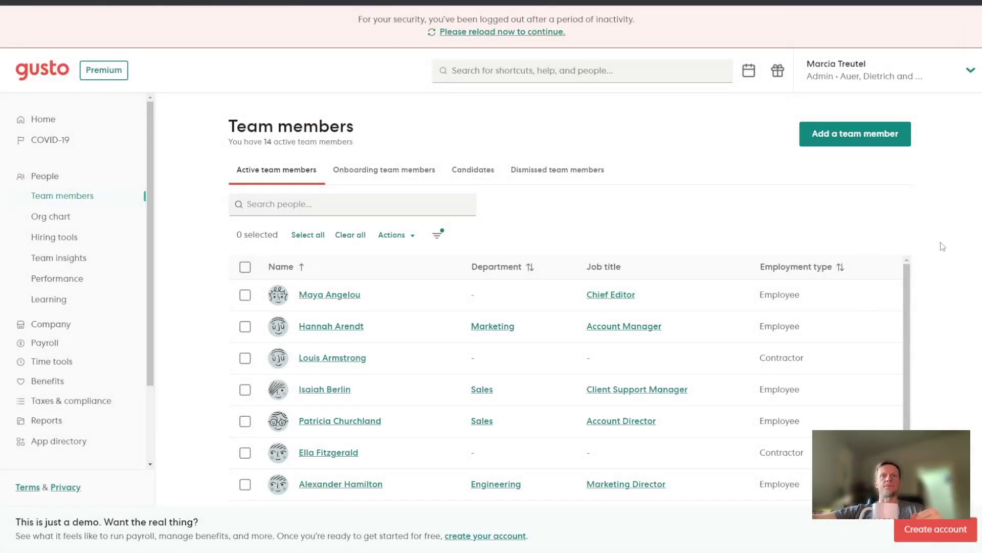